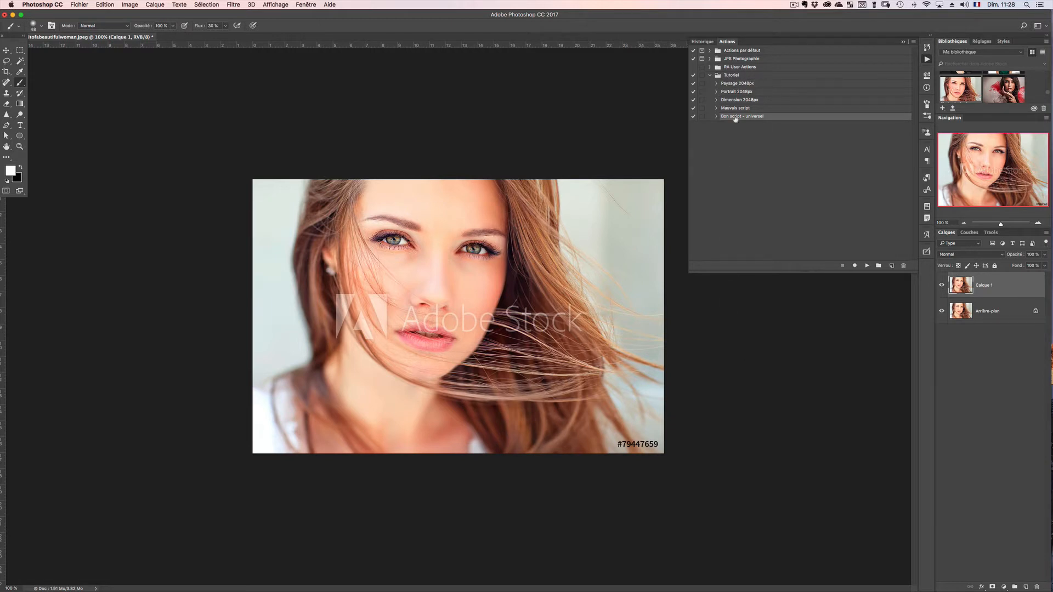
Expand the Mauvais script action to show its recorded commands
{"action": "left_click", "coordinate": [766, 109]}
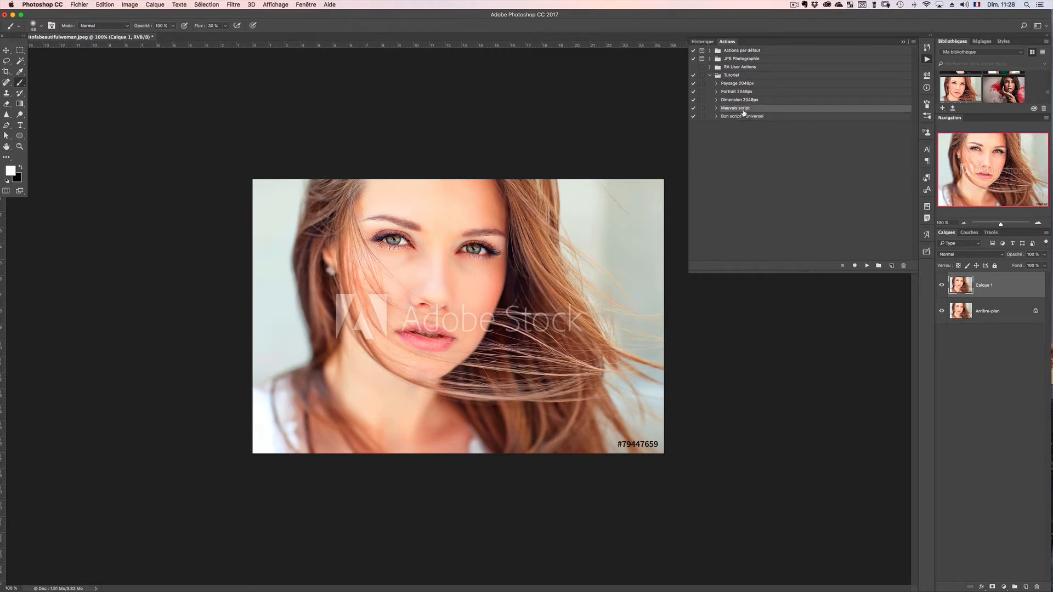
{"action": "left_click", "coordinate": [747, 117]}
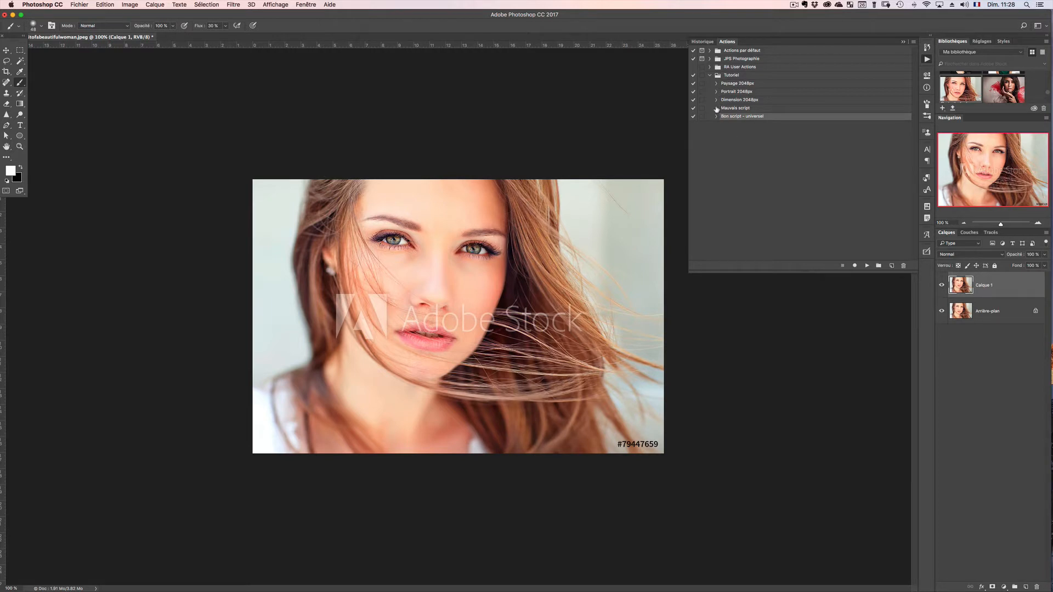
{"action": "left_click", "coordinate": [737, 109]}
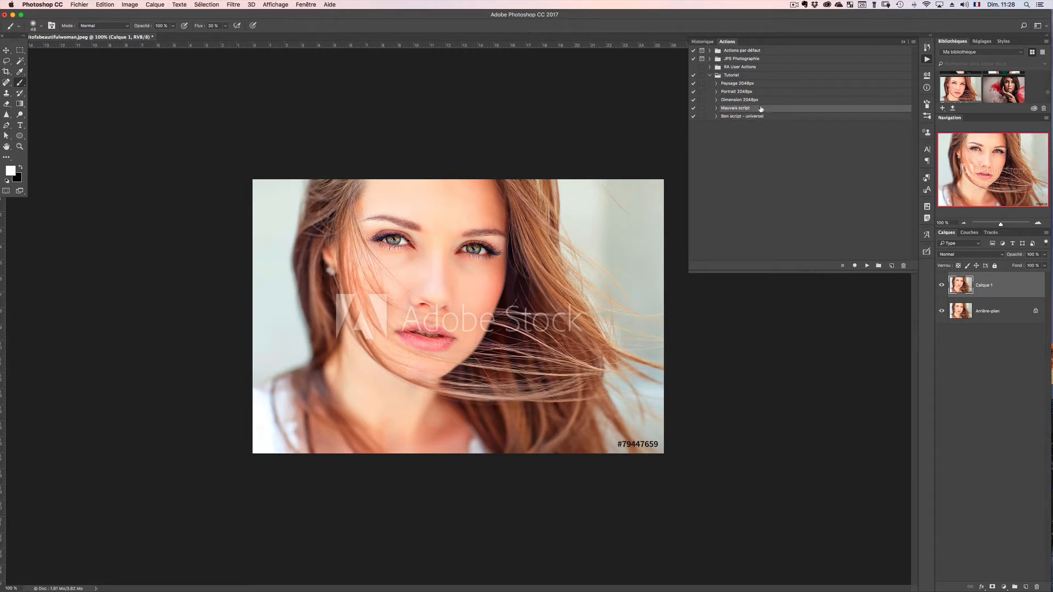
{"action": "left_click", "coordinate": [716, 109]}
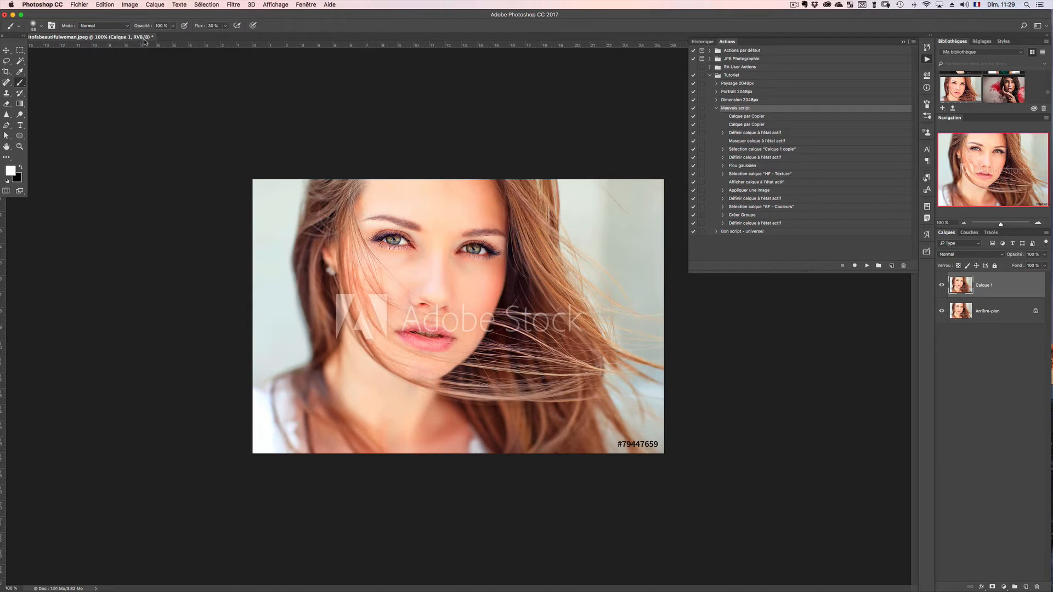
Check the image's colour mode and bit depth, and collapse the Mauvais script action
{"action": "left_click", "coordinate": [130, 5]}
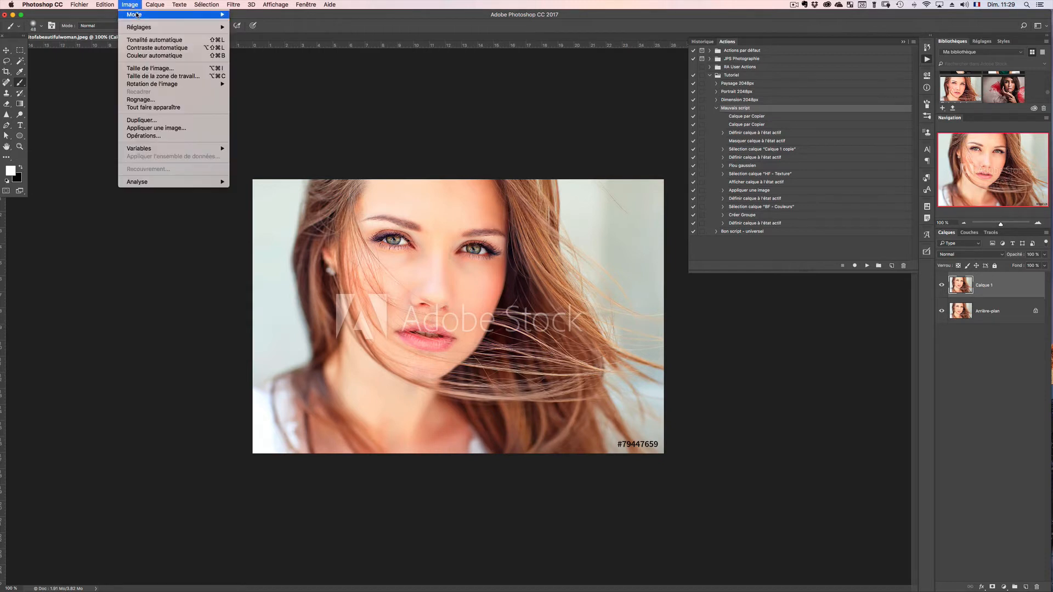
{"action": "mouse_move", "coordinate": [137, 16]}
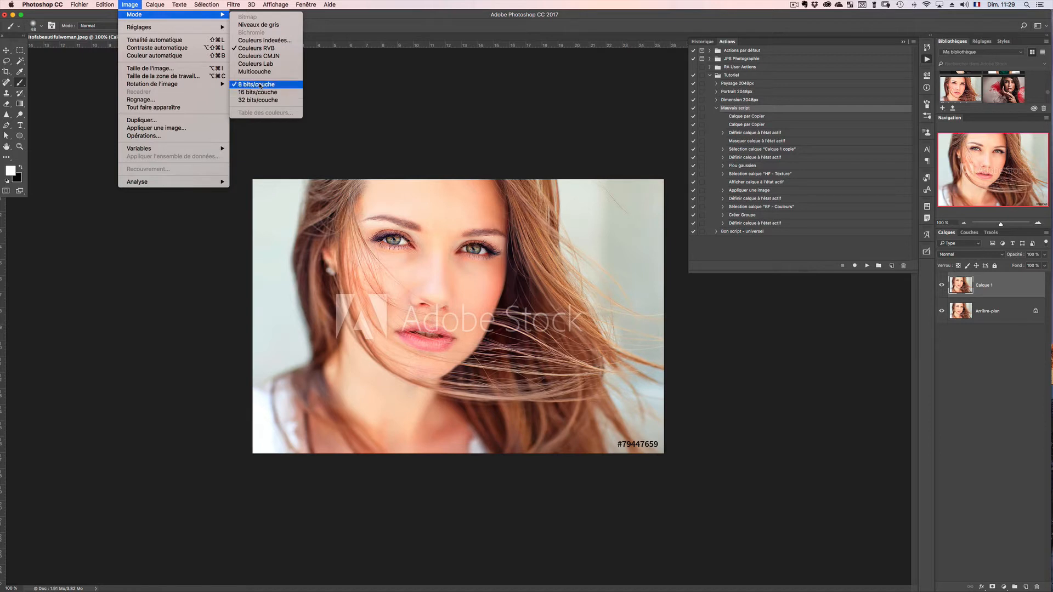
{"action": "left_click", "coordinate": [480, 149]}
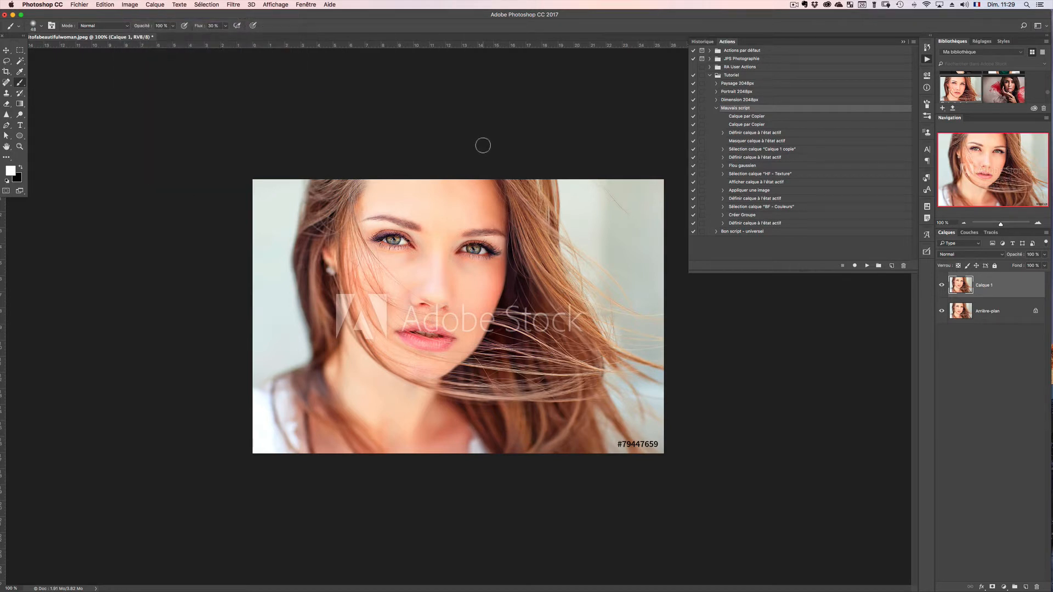
{"action": "left_click", "coordinate": [716, 108]}
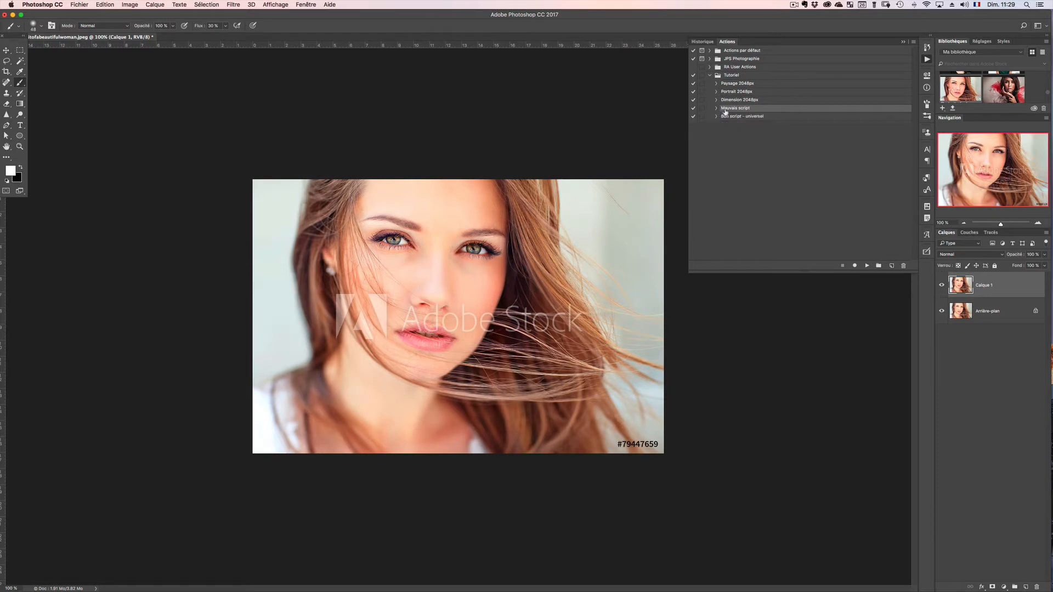
Play the Mauvais script action on the Calque 1 layer
{"action": "left_click", "coordinate": [984, 315]}
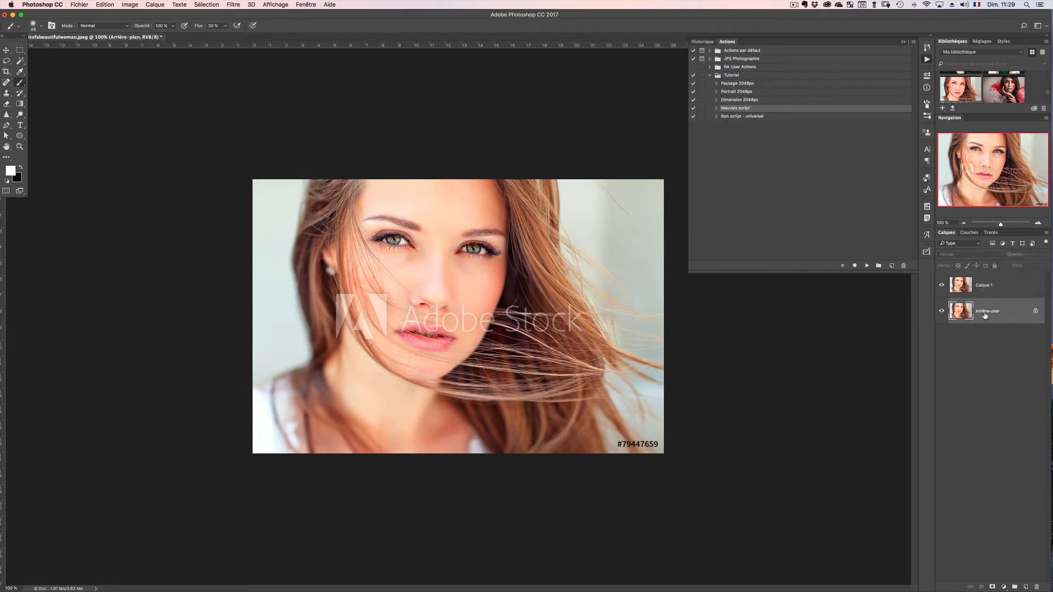
{"action": "left_click", "coordinate": [997, 285]}
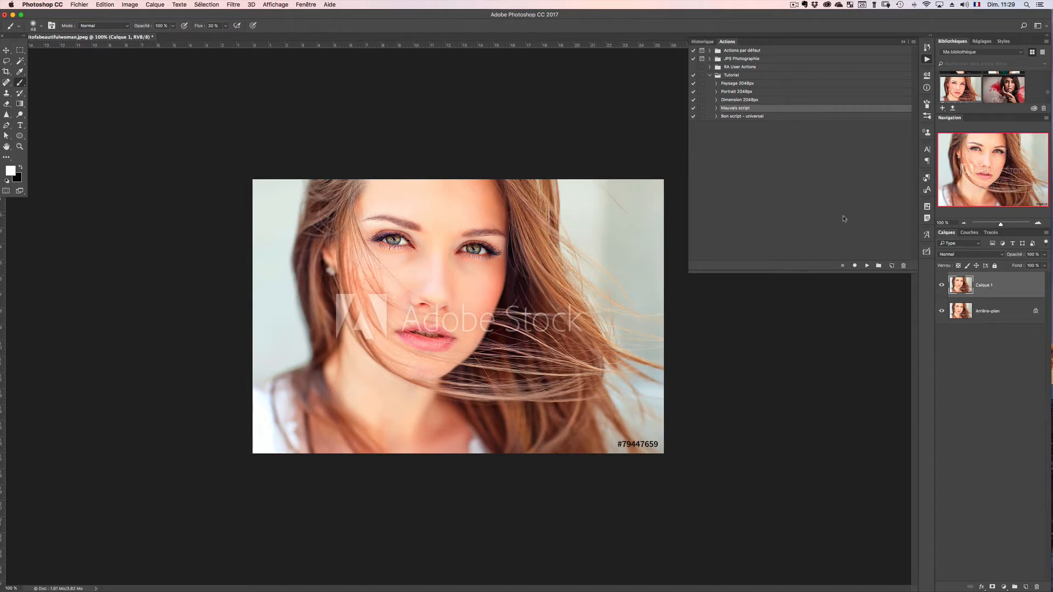
{"action": "left_click", "coordinate": [866, 266]}
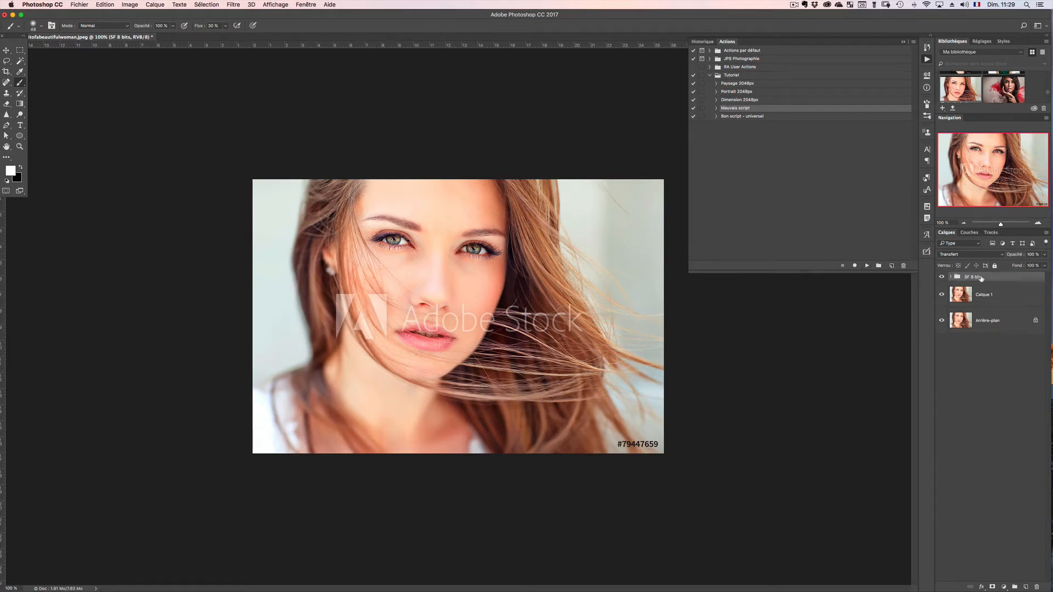
Inspect the HF - Texture and BF - Couleurs layers inside the SF 8 bits group and delete the group
{"action": "left_click", "coordinate": [951, 277]}
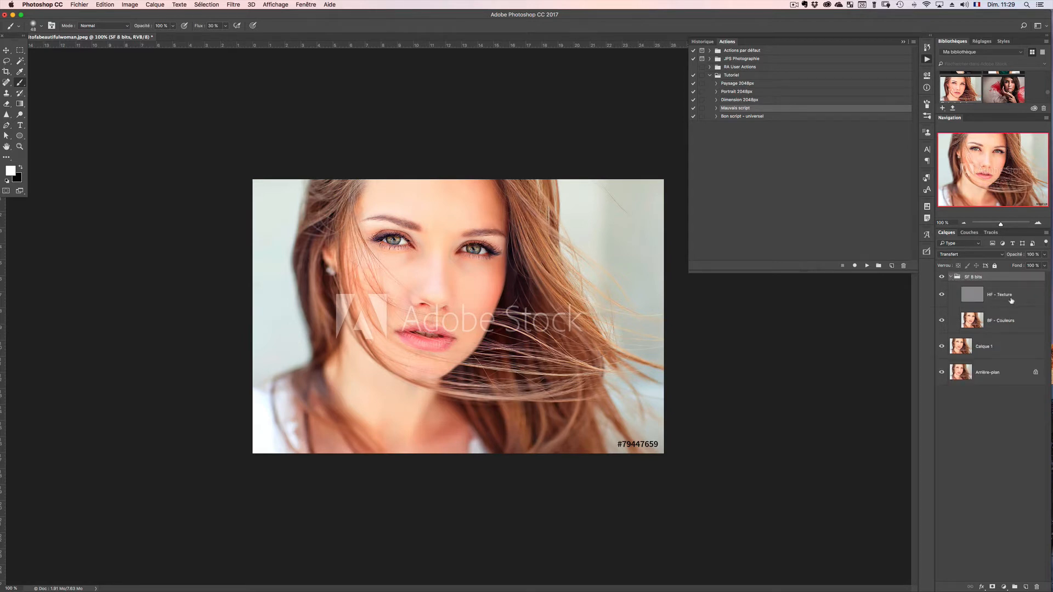
{"action": "left_click", "coordinate": [1014, 323]}
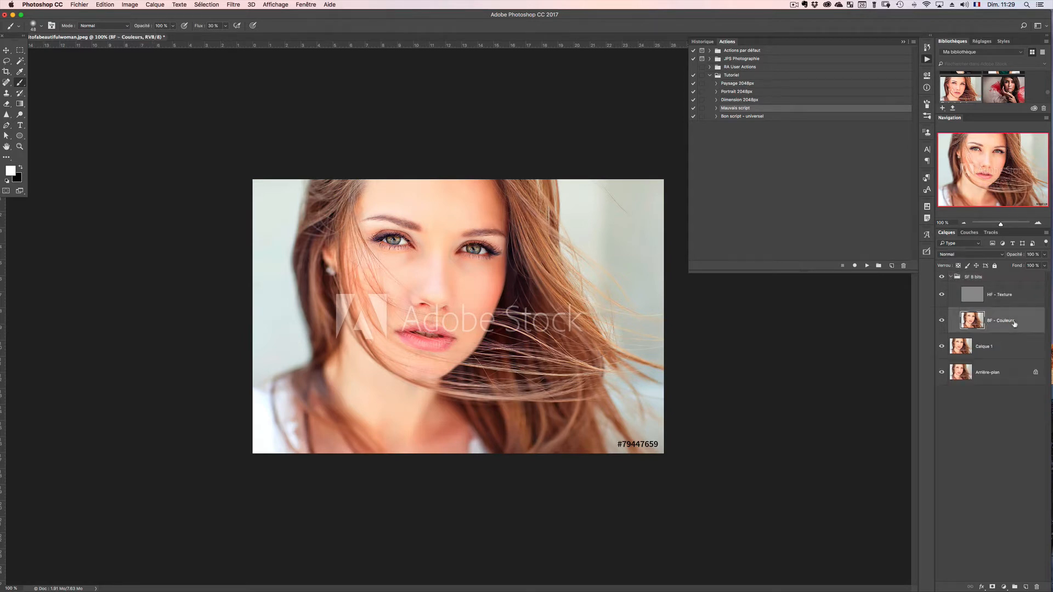
{"action": "left_click", "coordinate": [1001, 298]}
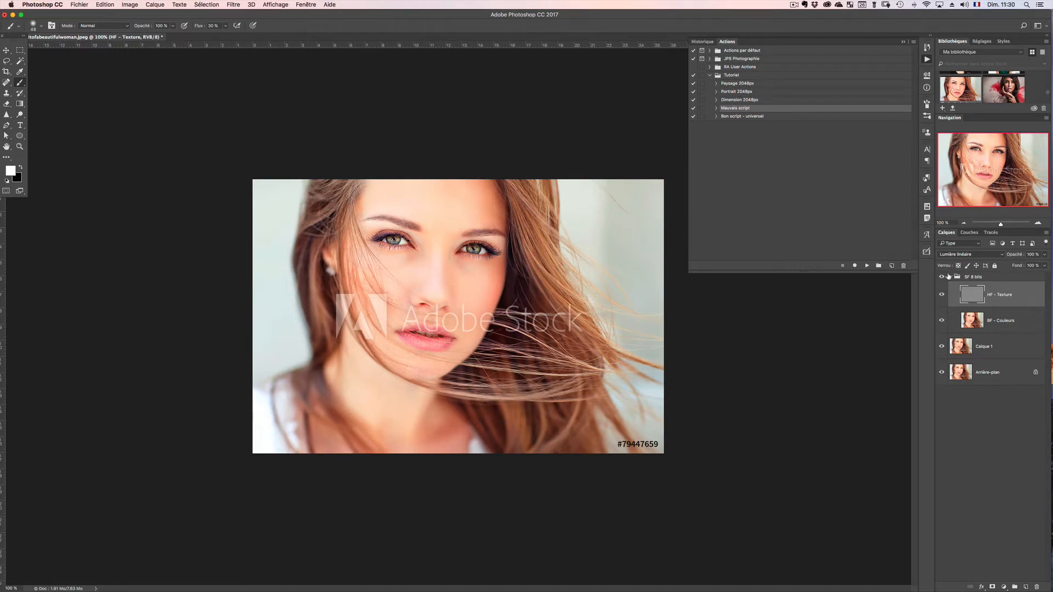
{"action": "left_click", "coordinate": [949, 276]}
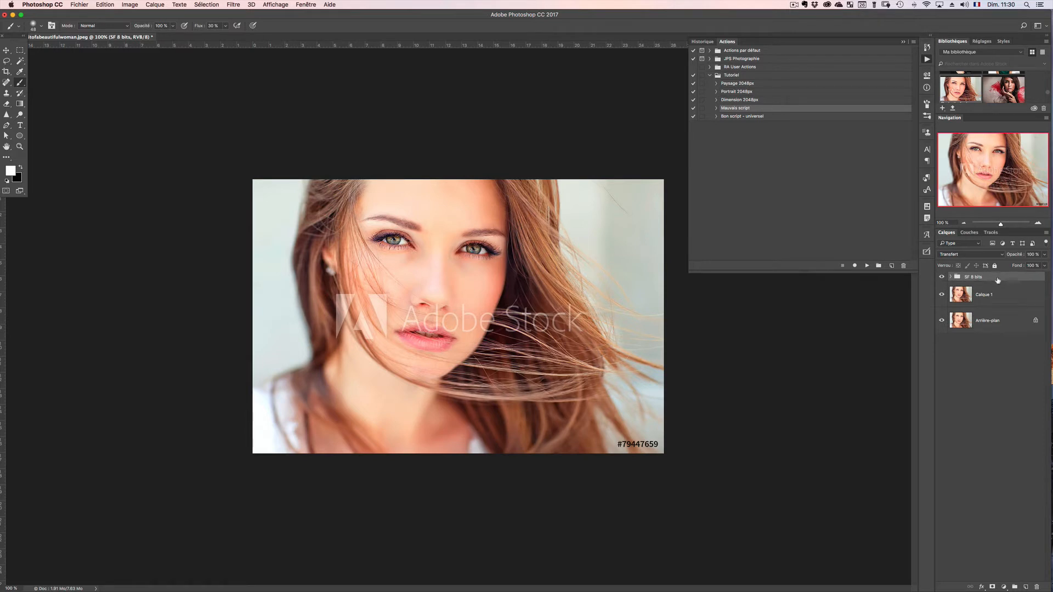
{"action": "key", "text": "BackSpace"}
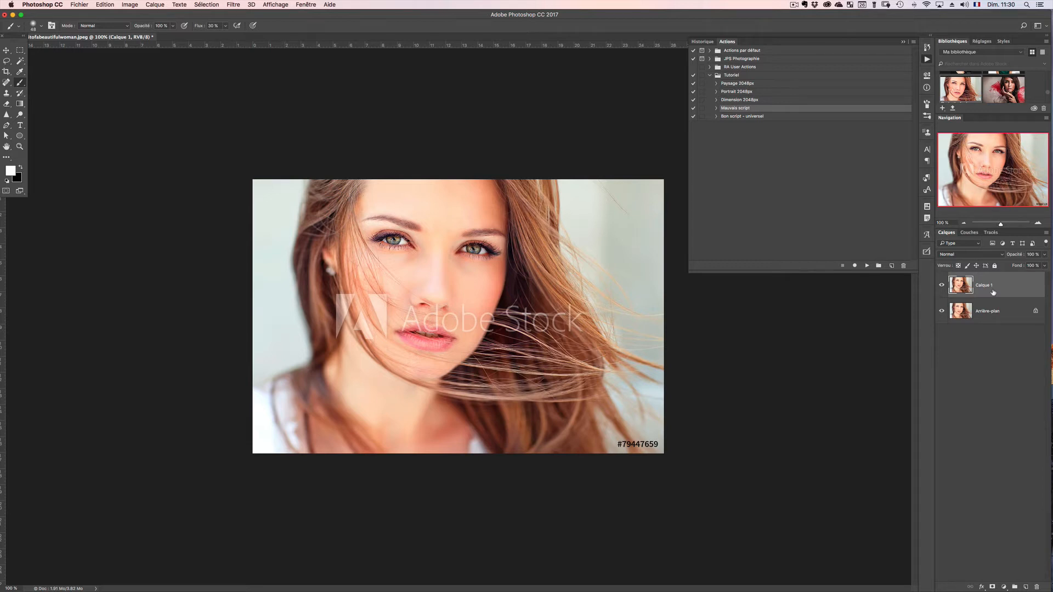
Duplicate Calque 1 and rename the copy "Calque 2"
{"action": "key", "text": "super+j"}
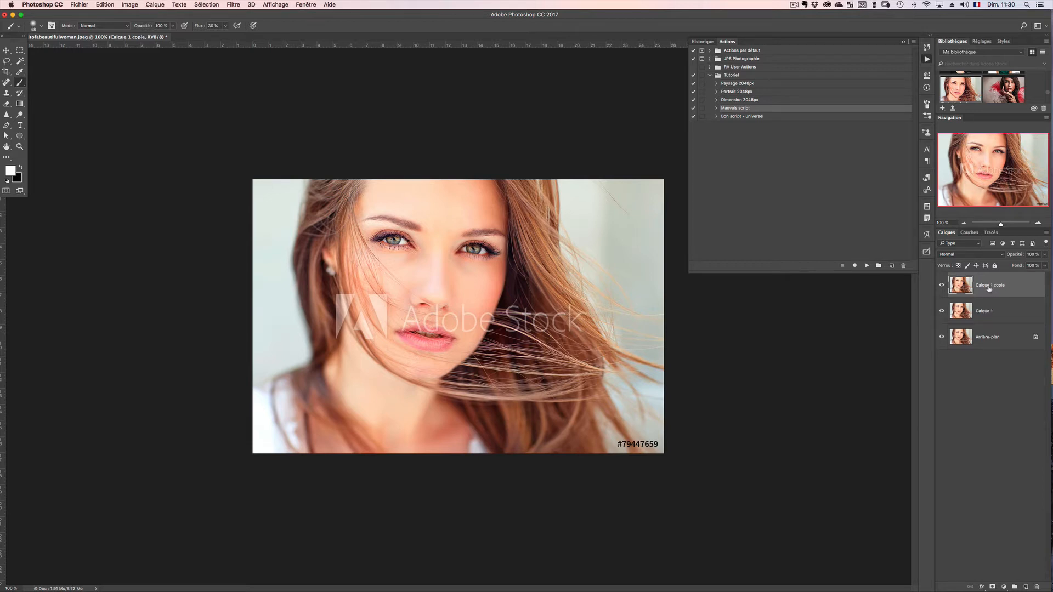
{"action": "double_click", "coordinate": [990, 286]}
{"action": "type", "text": "Co"}
{"action": "type", "text": "lque"}
{"action": "key", "text": "Return"}
{"action": "double_click", "coordinate": [983, 285]}
{"action": "type", "text": "Calque 2"}
{"action": "key", "text": "Return"}
Try to play the Mauvais script action on Calque 2, stopping it and deleting the two layers it added
{"action": "left_click", "coordinate": [867, 266]}
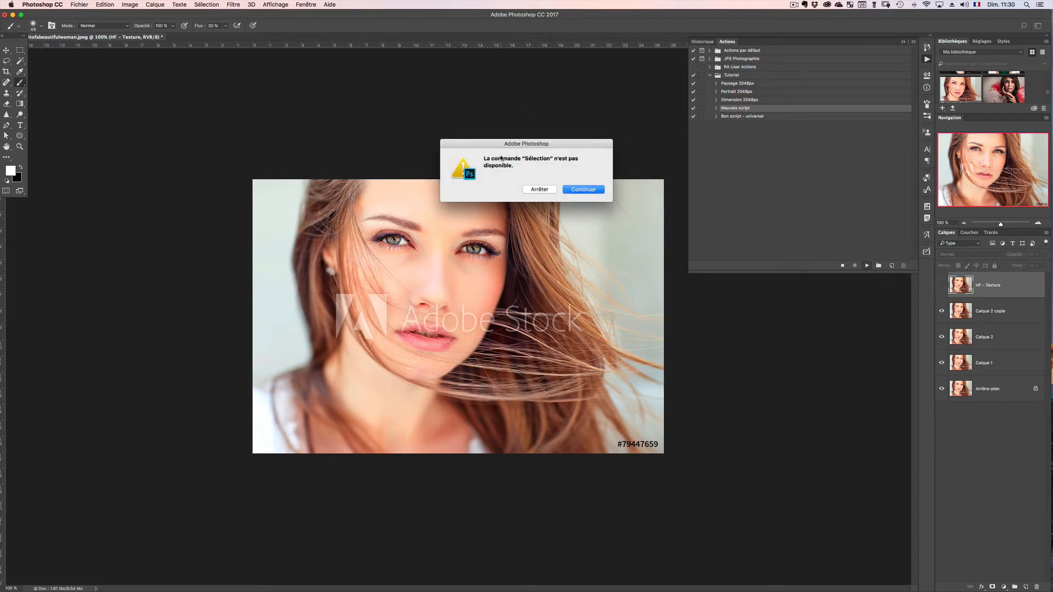
{"action": "left_click", "coordinate": [539, 190]}
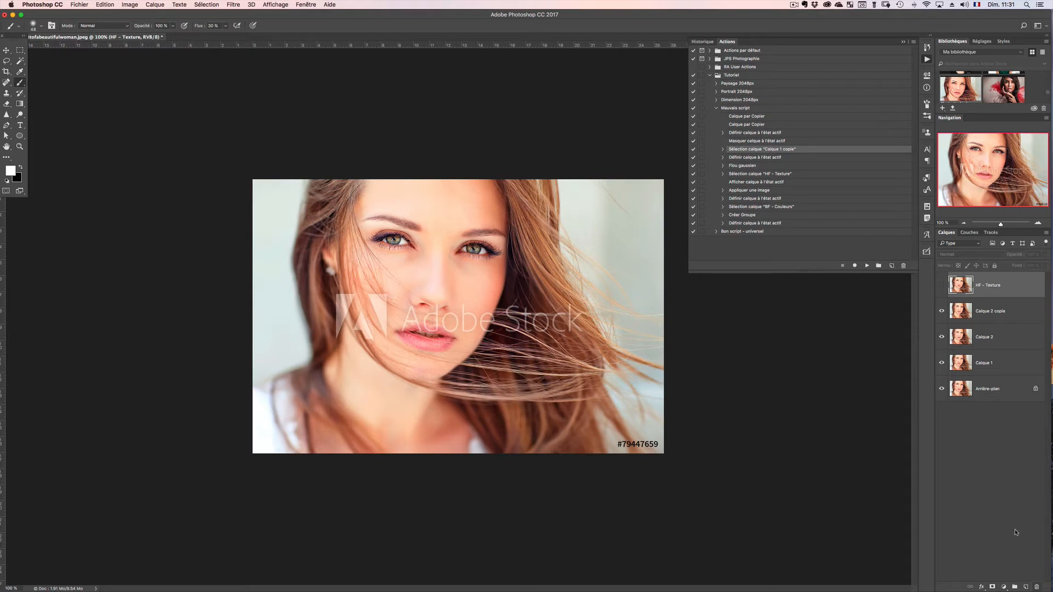
{"action": "key", "text": "BackSpace"}
{"action": "key", "text": "BackSpace"}
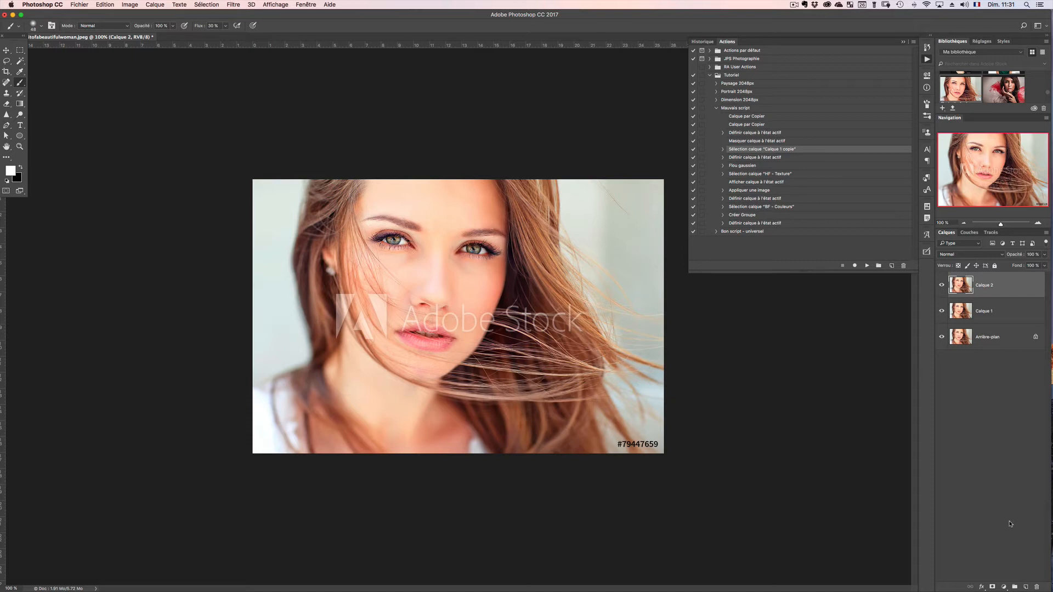
Duplicate Calque 1 below Calque 2 and play the whole Mauvais script action with Calque 2 selected
{"action": "left_click", "coordinate": [995, 313]}
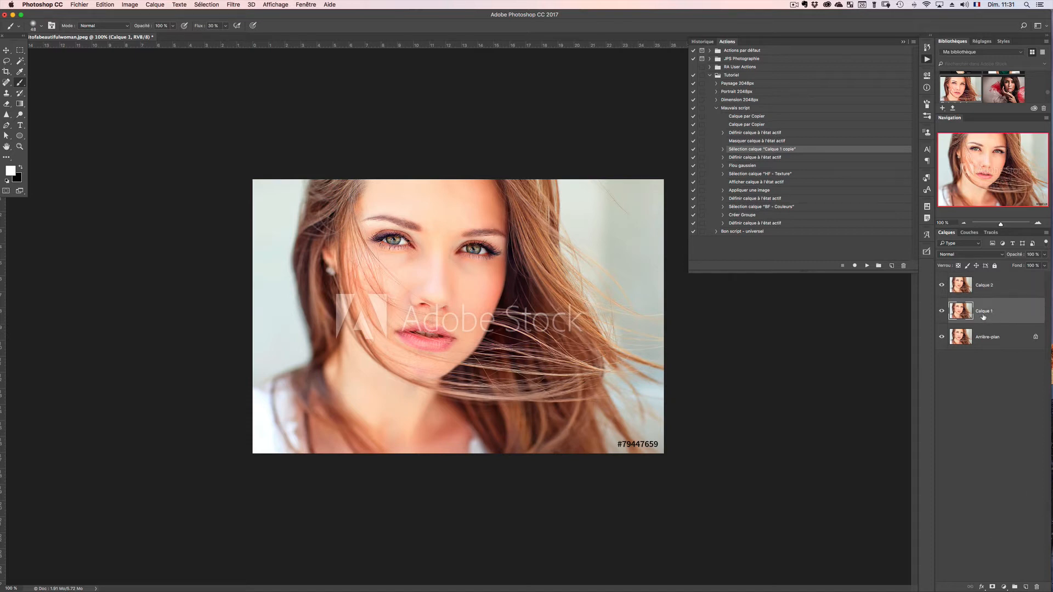
{"action": "key", "text": "super+j"}
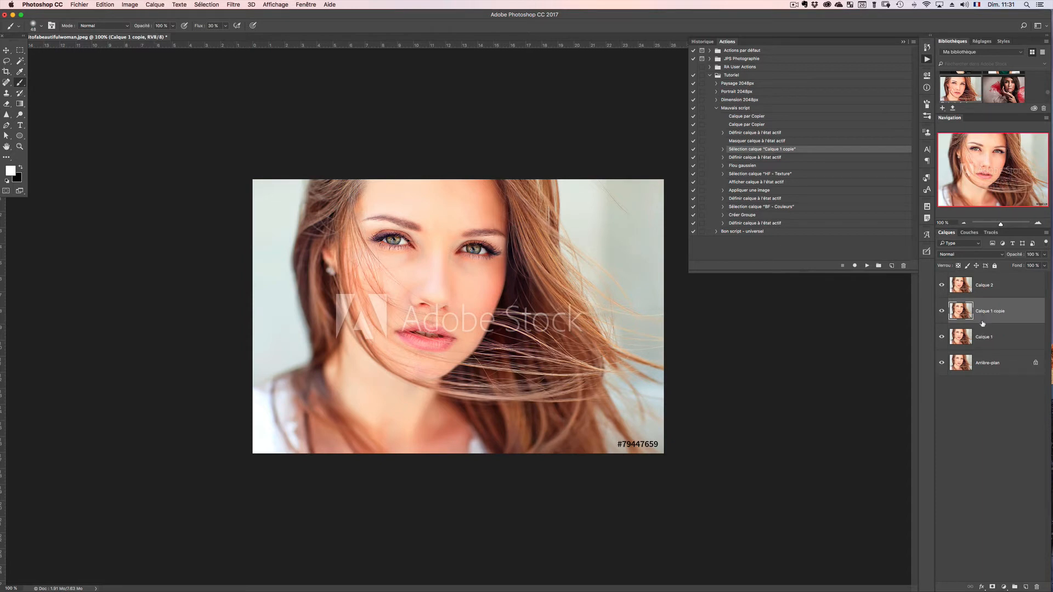
{"action": "left_click", "coordinate": [986, 288]}
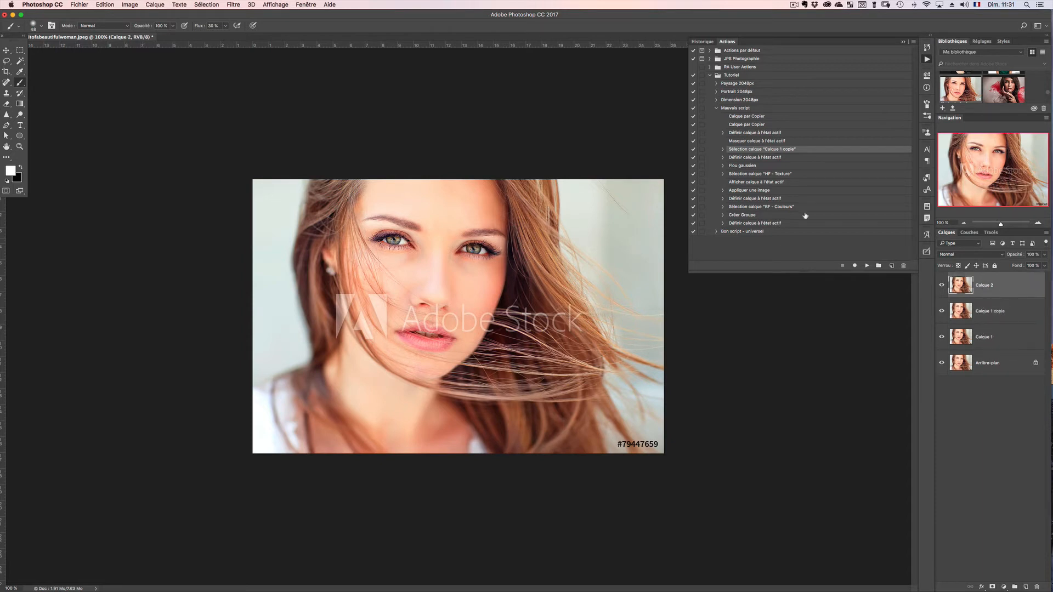
{"action": "left_click", "coordinate": [740, 109]}
{"action": "left_click", "coordinate": [867, 266]}
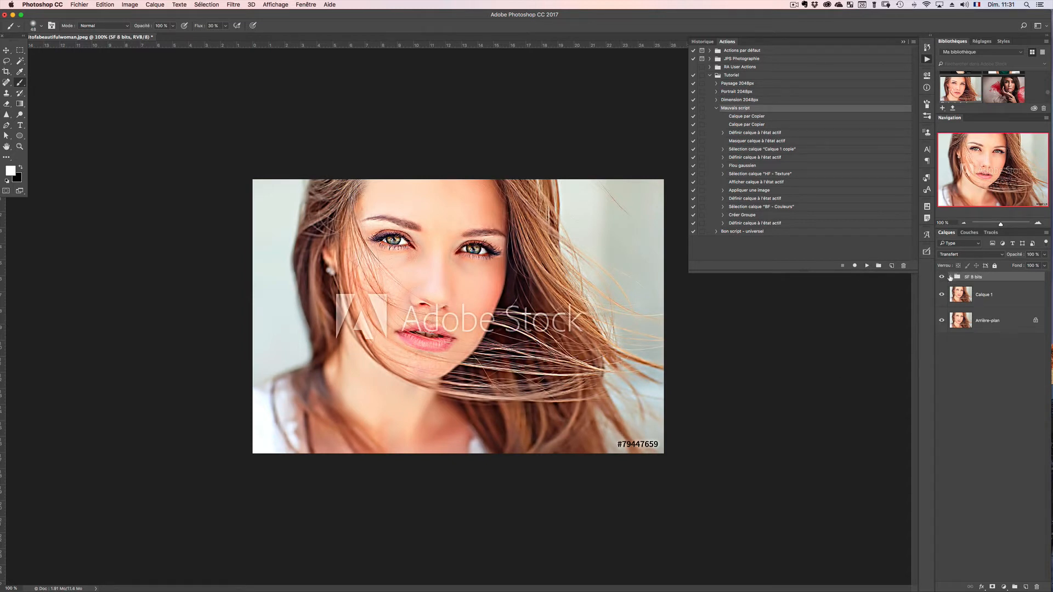
Examine the layers inside the SF 8 bits group and how the group affects the portrait
{"action": "left_click", "coordinate": [950, 277]}
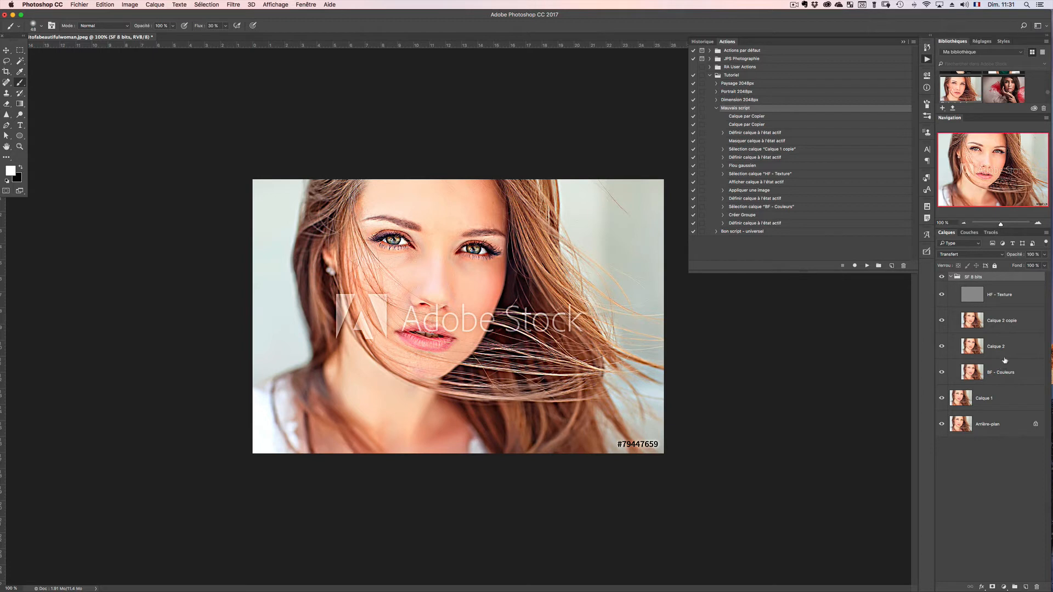
{"action": "left_click", "coordinate": [942, 278]}
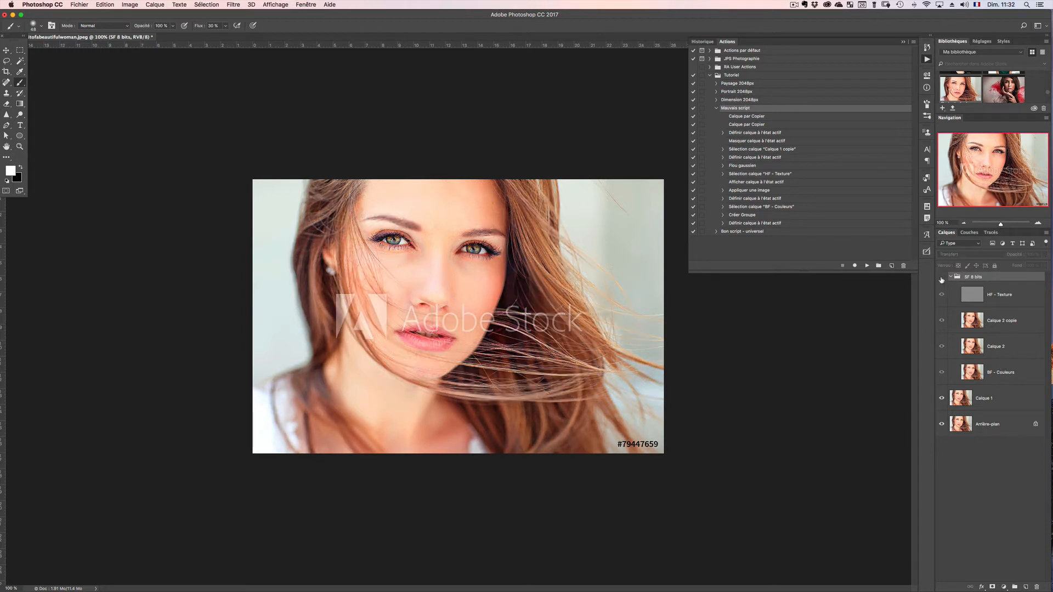
{"action": "left_click", "coordinate": [942, 278]}
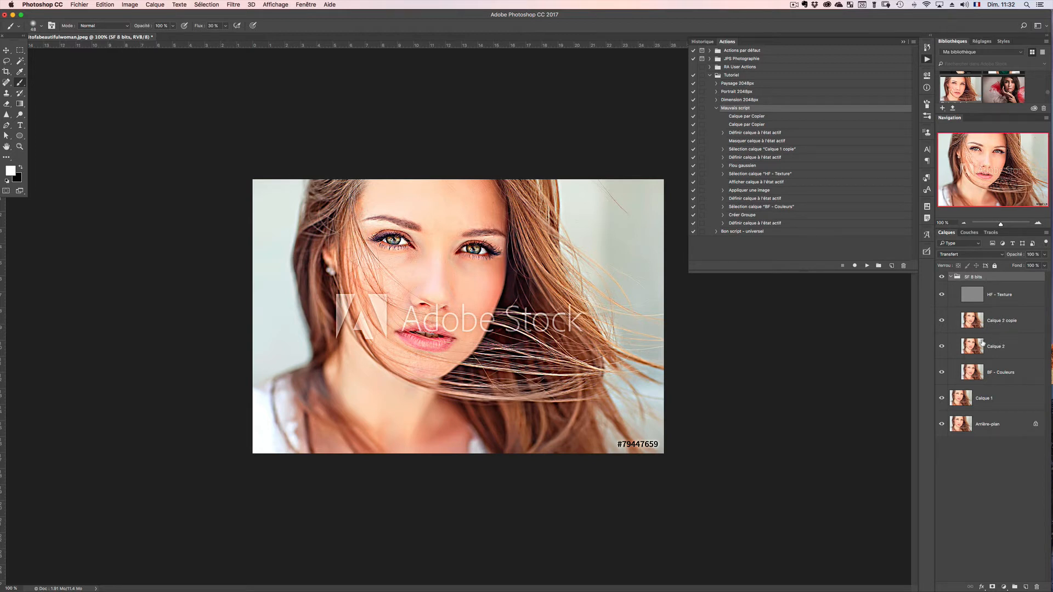
{"action": "left_click", "coordinate": [983, 377]}
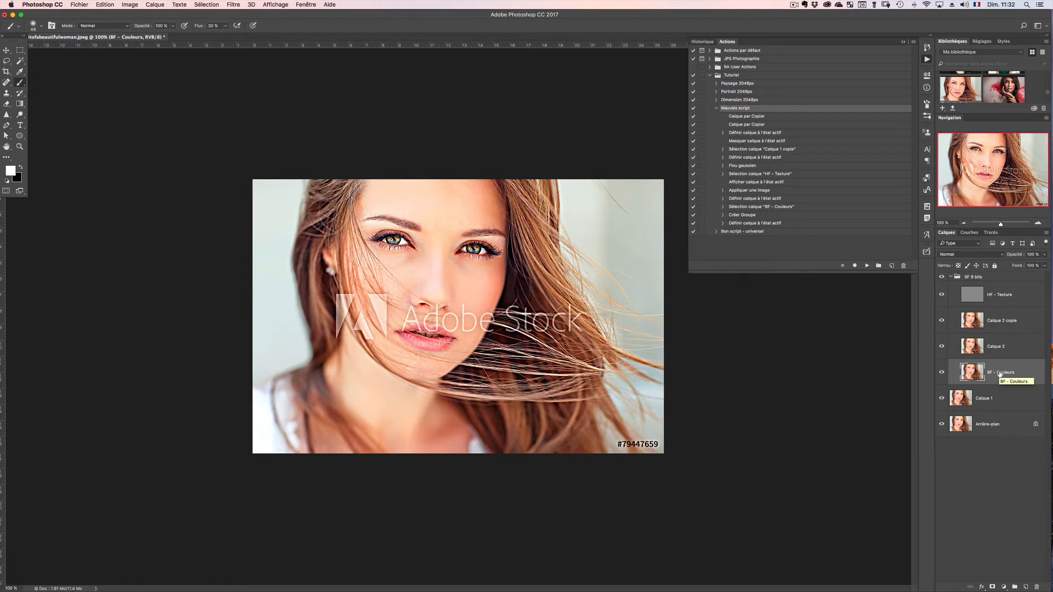
{"action": "left_click", "coordinate": [951, 277]}
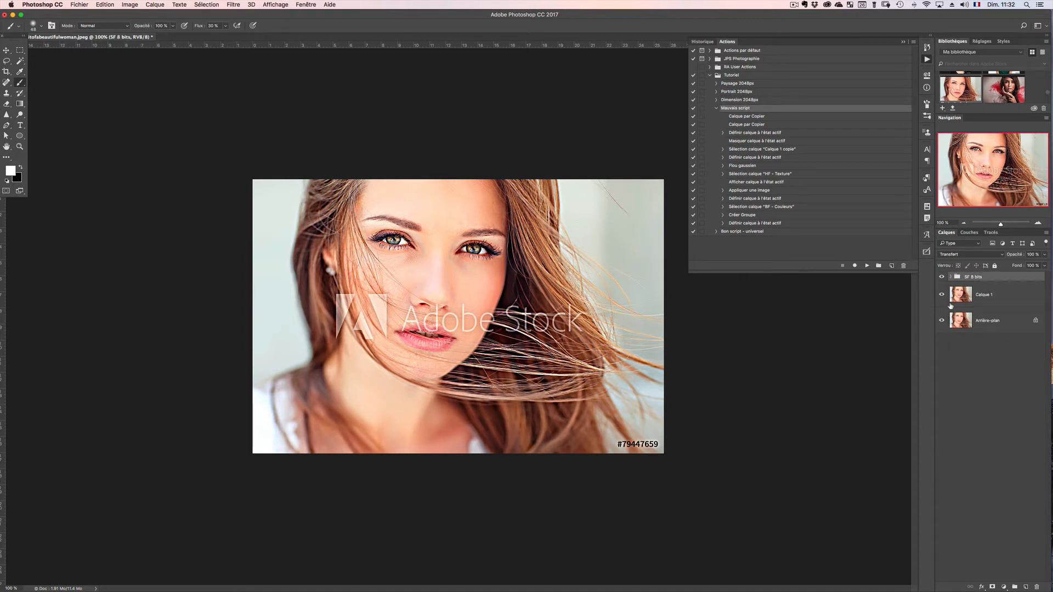
Compare the portrait with the SF 8 bits group hidden and shown, and delete the group
{"action": "left_click", "coordinate": [941, 277]}
{"action": "left_click", "coordinate": [942, 278]}
{"action": "left_click", "coordinate": [941, 277]}
{"action": "left_click", "coordinate": [715, 109]}
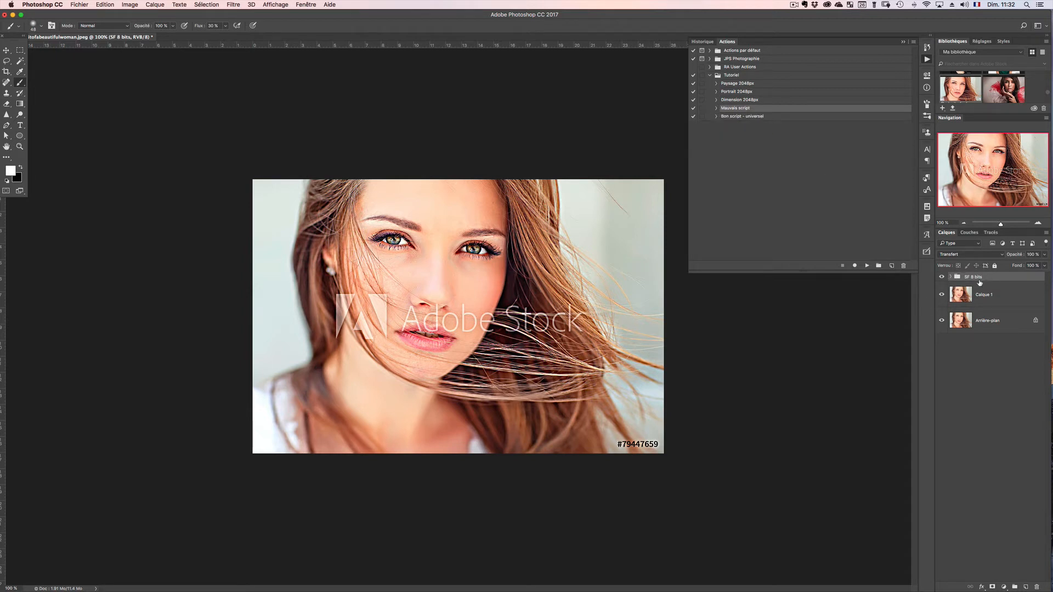
{"action": "key", "text": "BackSpace"}
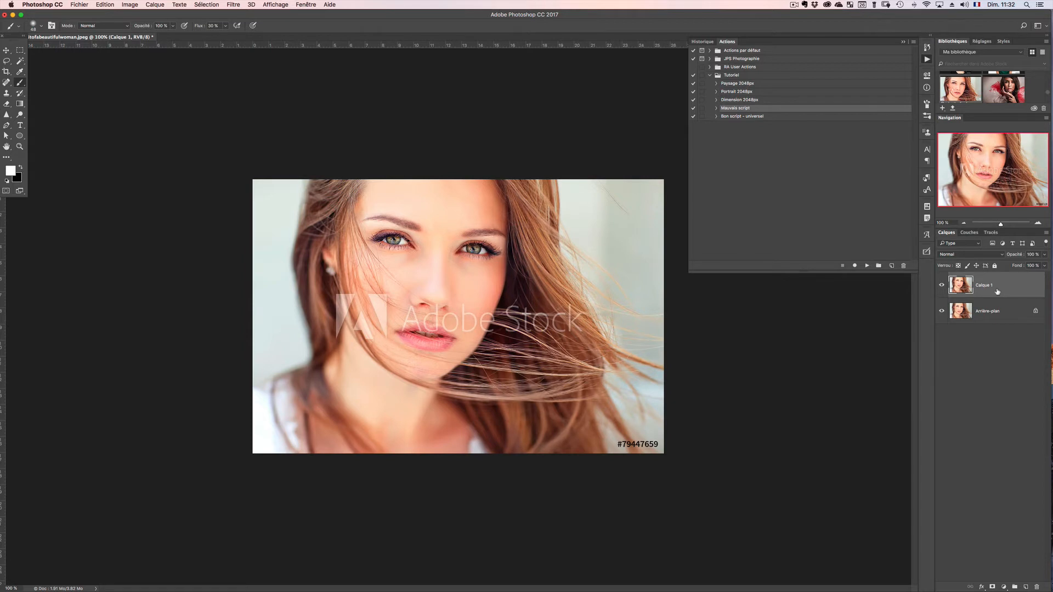
Duplicate Calque 1 twice and rename the topmost copy "HF - Texture"
{"action": "key", "text": "super+j"}
{"action": "key", "text": "super+j"}
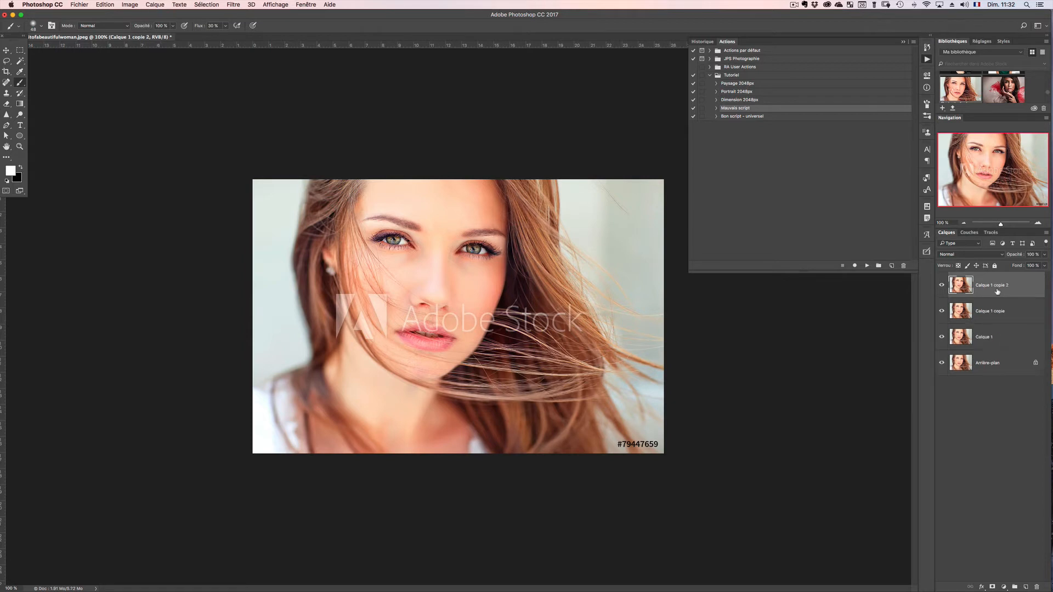
{"action": "double_click", "coordinate": [990, 286]}
{"action": "type", "text": "HF - Texture"}
{"action": "key", "text": "Return"}
Hide the HF - Texture layer and rename the Calque 1 copy below it "BF - Couleurs"
{"action": "left_click", "coordinate": [942, 285]}
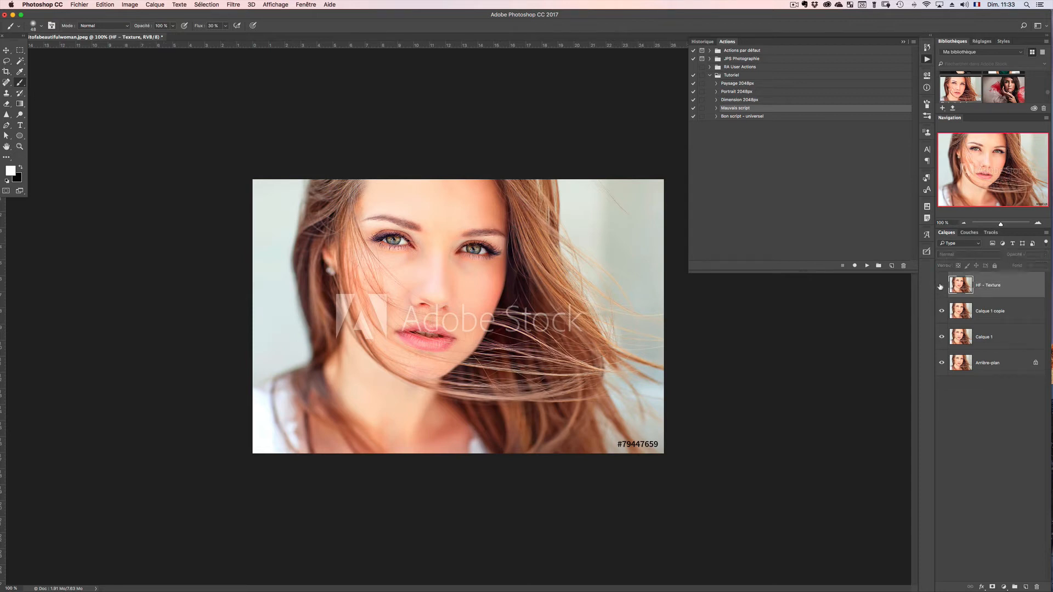
{"action": "double_click", "coordinate": [990, 311]}
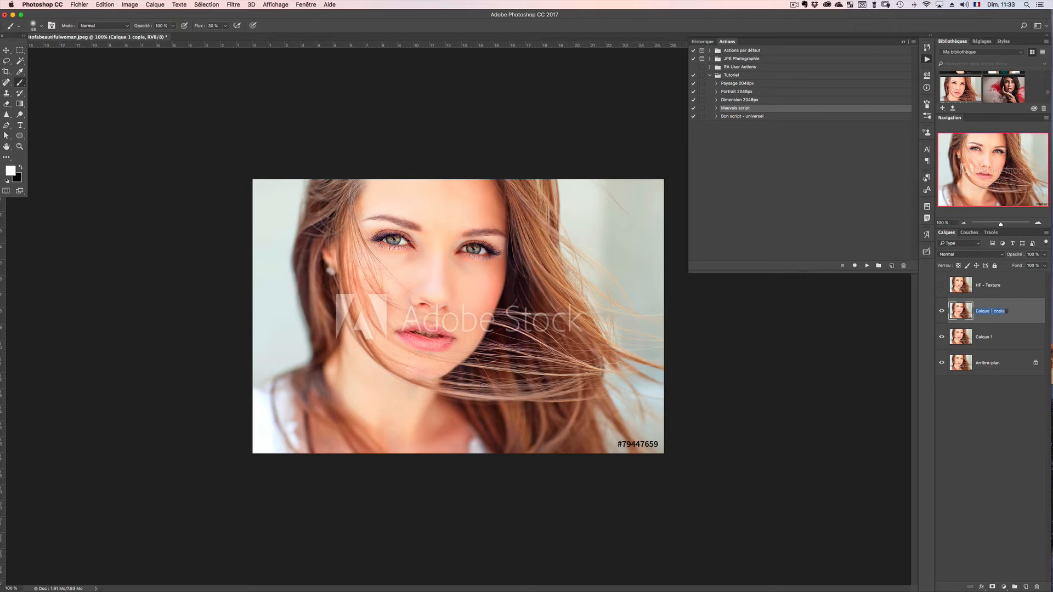
{"action": "type", "text": "BF - Couleurs"}
{"action": "key", "text": "Return"}
Apply a Gaussian Blur with a 4.0 px radius to the BF - Couleurs layer and show the HF - Texture layer
{"action": "key", "text": "super+alt+f"}
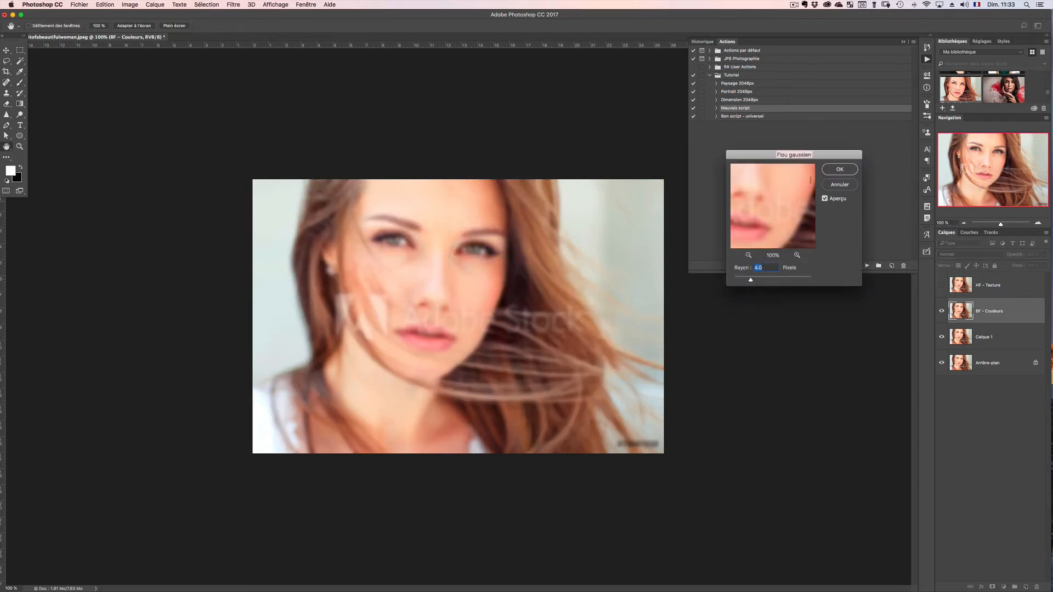
{"action": "left_click", "coordinate": [839, 170]}
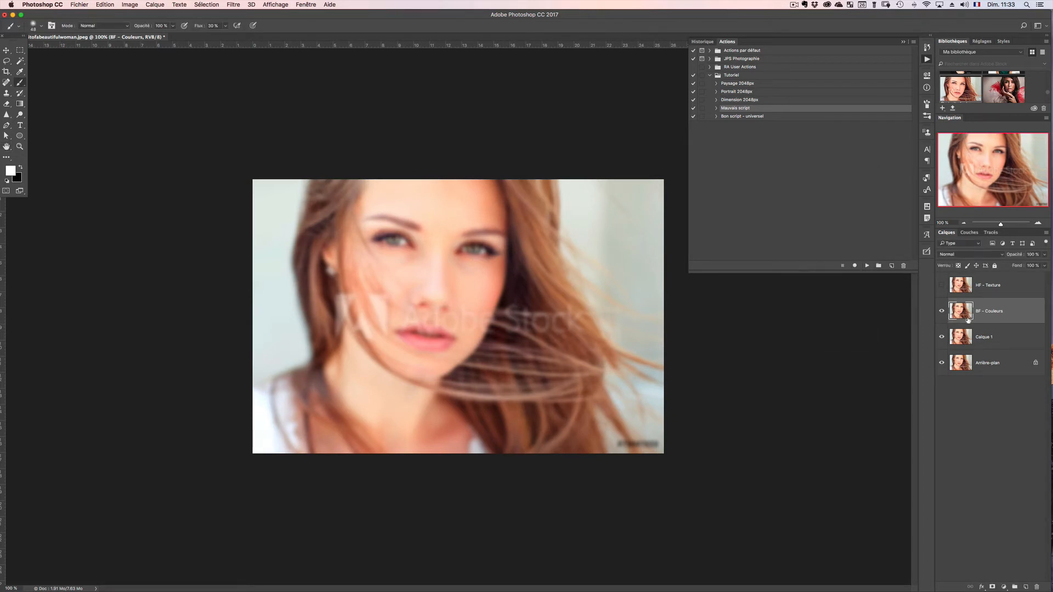
{"action": "left_click", "coordinate": [1012, 290]}
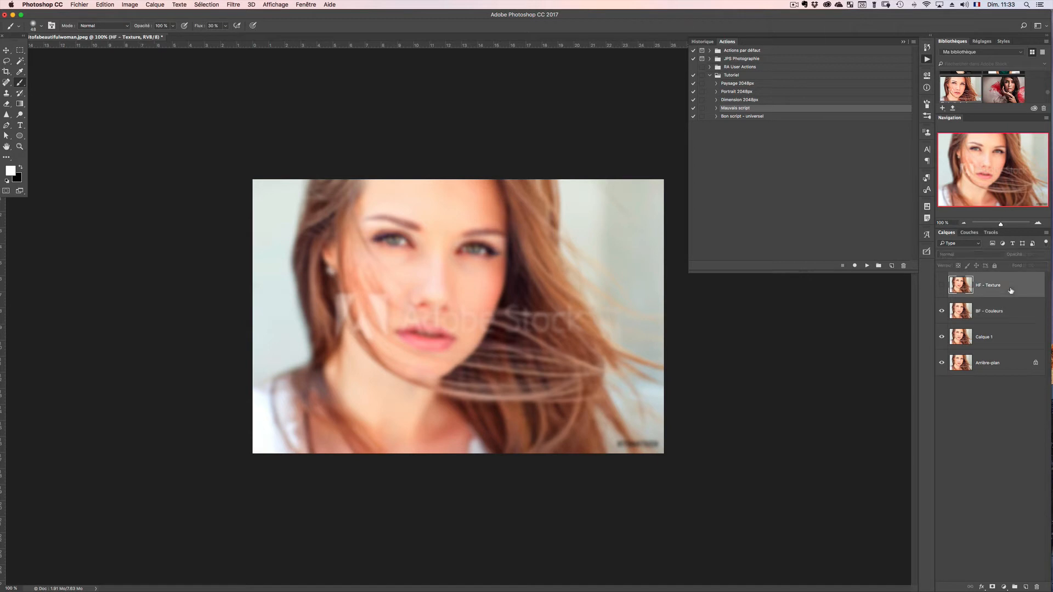
{"action": "left_click", "coordinate": [942, 285]}
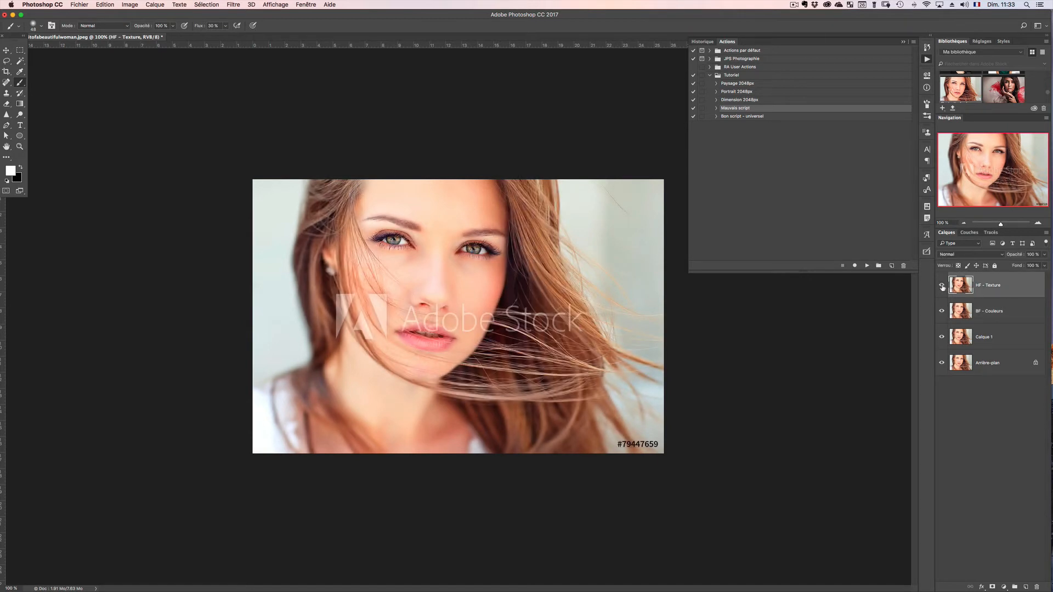
Apply BF - Couleurs to HF - Texture using Soustraction, scale 2 and offset 128, and set the layer's blend mode to Lumière linéaire
{"action": "left_click", "coordinate": [129, 5]}
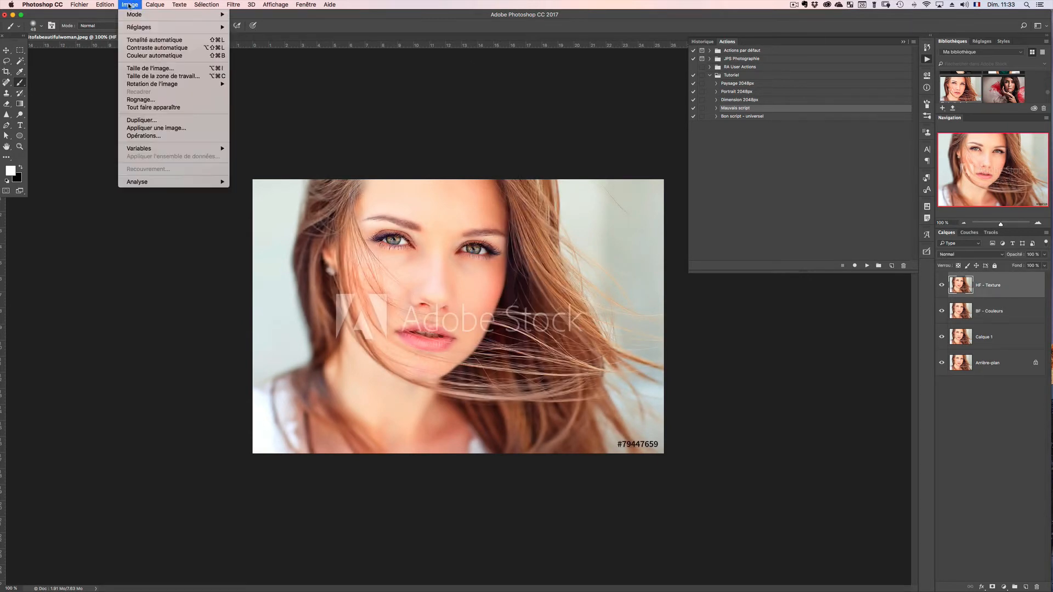
{"action": "left_click", "coordinate": [156, 128]}
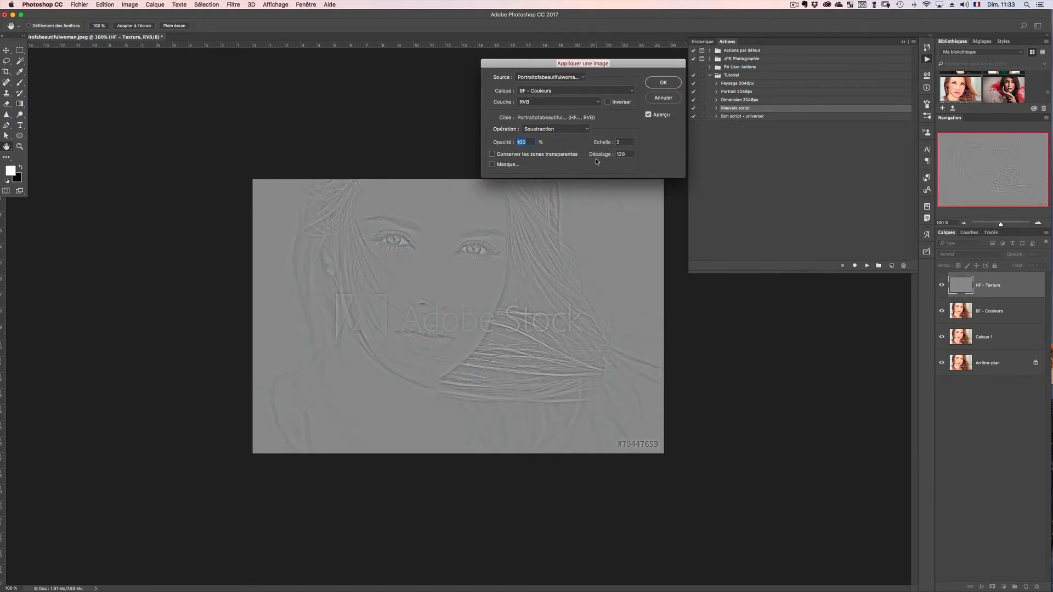
{"action": "left_click", "coordinate": [664, 84]}
{"action": "left_click", "coordinate": [961, 254]}
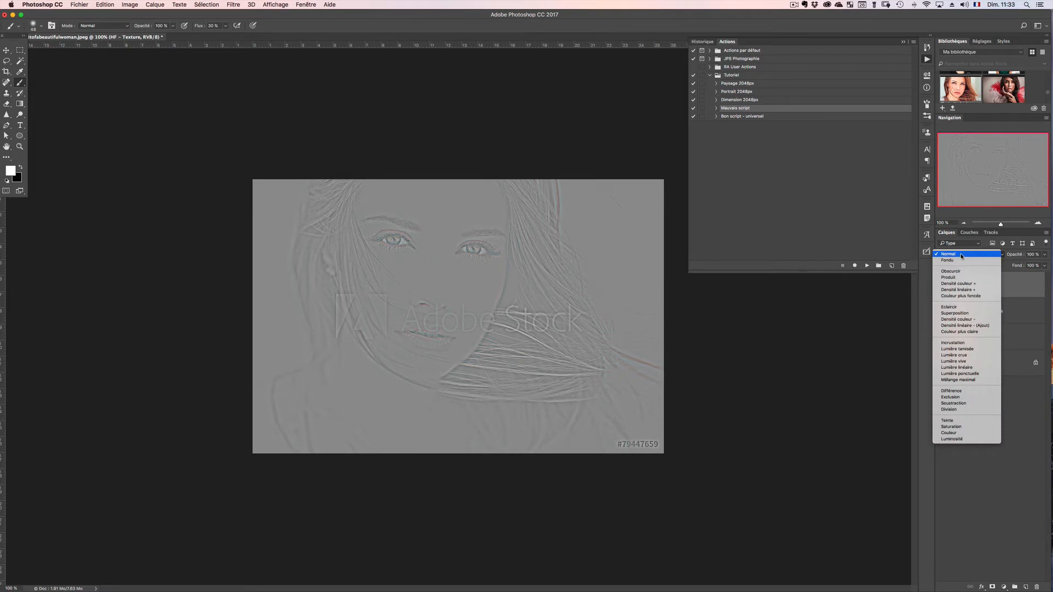
{"action": "left_click", "coordinate": [955, 368]}
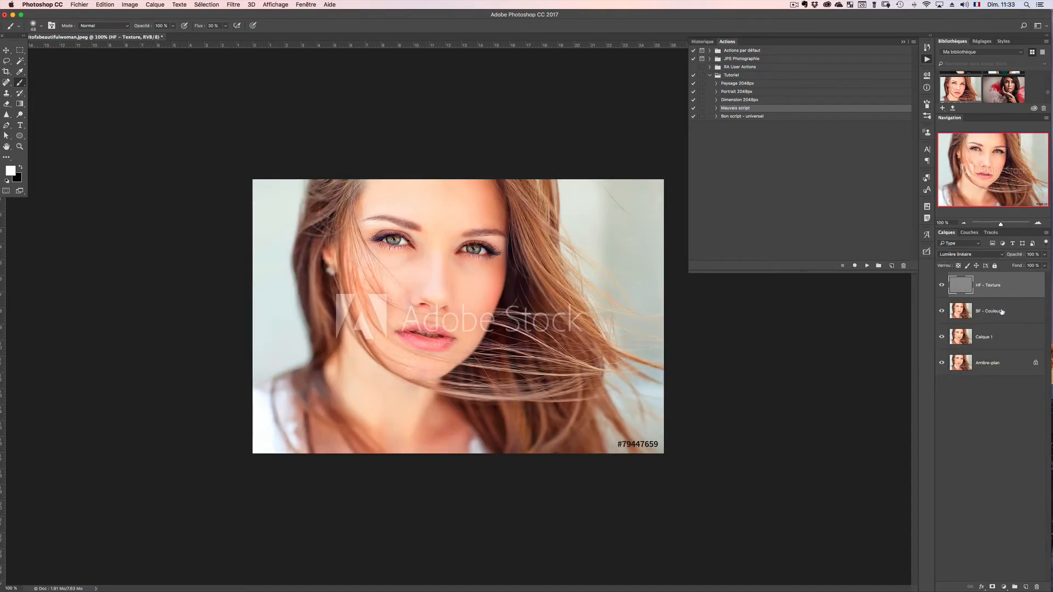
Group the HF - Texture and BF - Couleurs layers and name the group "SF - 8 bits"
{"action": "left_click", "coordinate": [1003, 312], "text": "shift"}
{"action": "key", "text": "super+g"}
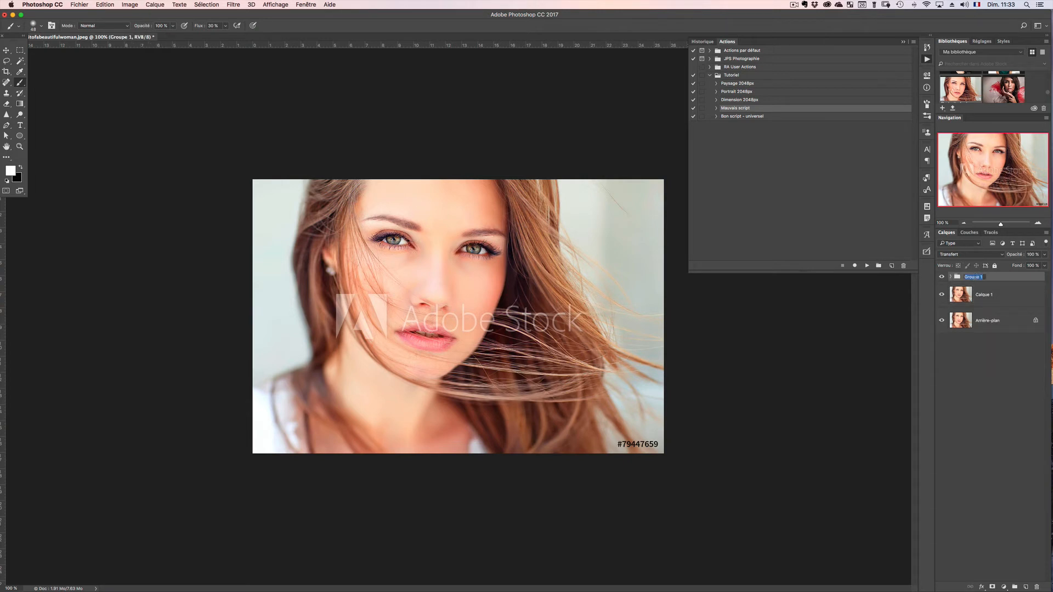
{"action": "type", "text": "SF - 8 bits"}
{"action": "key", "text": "Return"}
Check the layers inside the manually built SF - 8 bits group and delete the group
{"action": "left_click", "coordinate": [950, 277]}
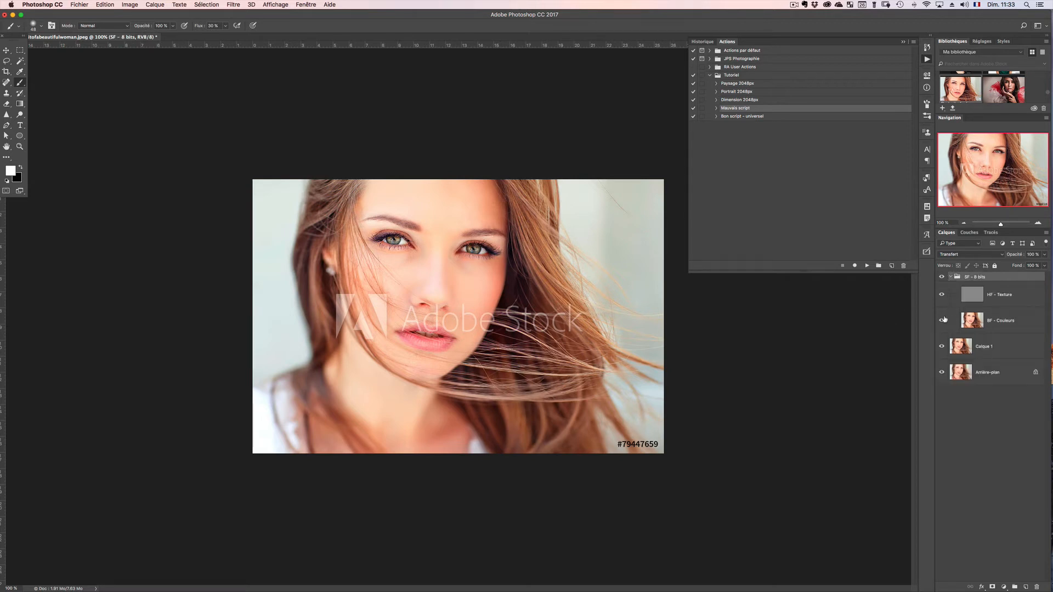
{"action": "left_click", "coordinate": [950, 276]}
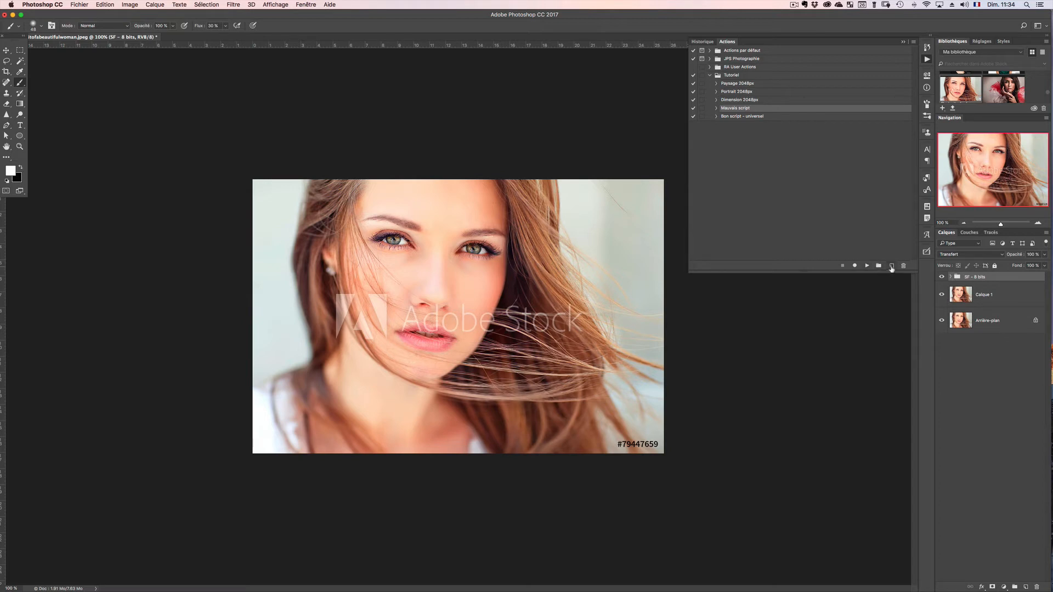
{"action": "key", "text": "Delete"}
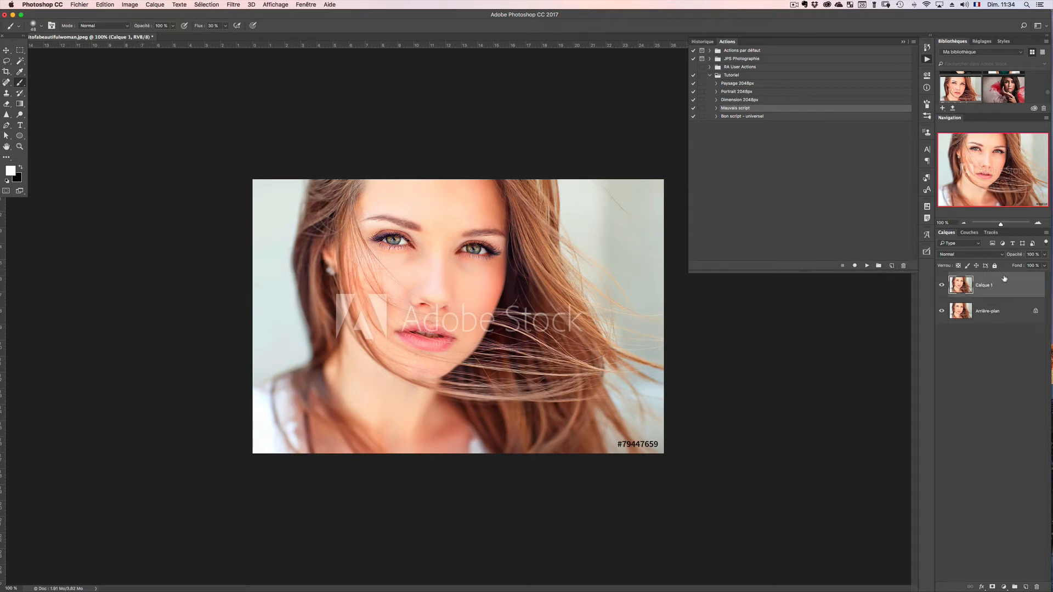
Run the Bon script - universel action on Calque 1 and expand the resulting group
{"action": "left_click", "coordinate": [734, 117]}
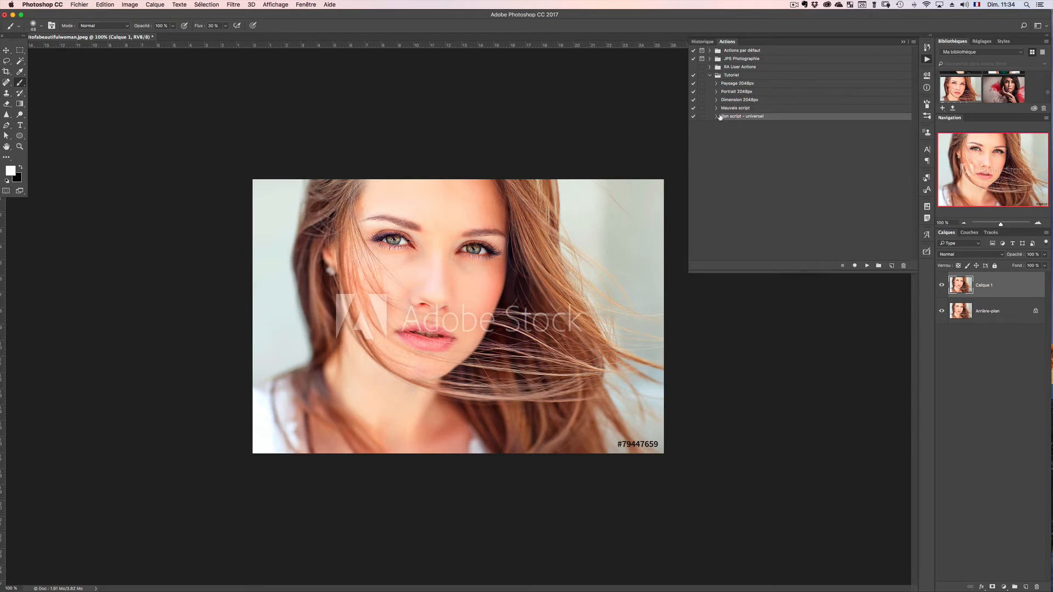
{"action": "left_click", "coordinate": [867, 265]}
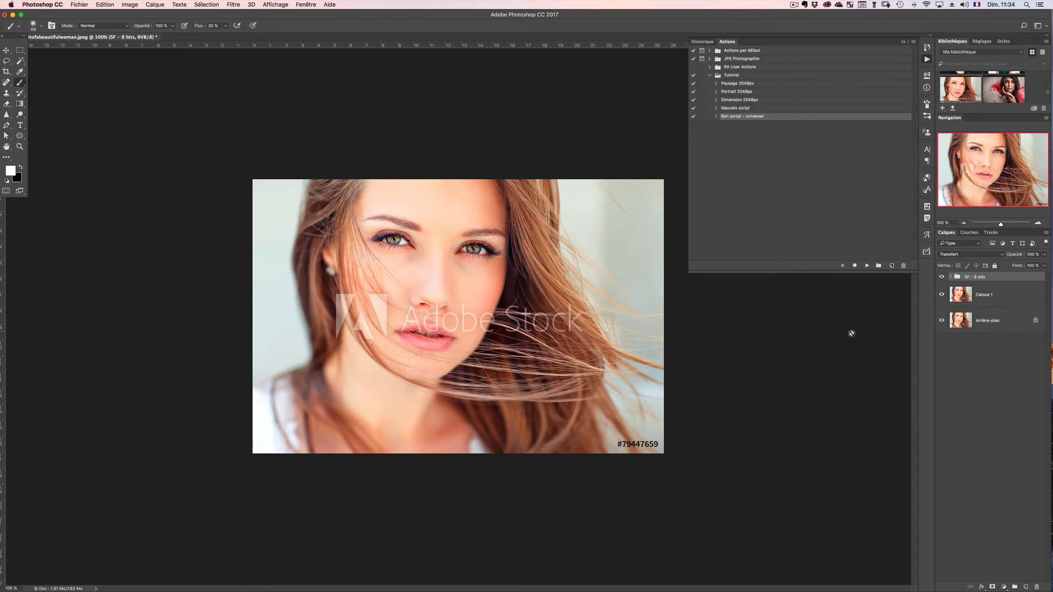
{"action": "left_click", "coordinate": [949, 277]}
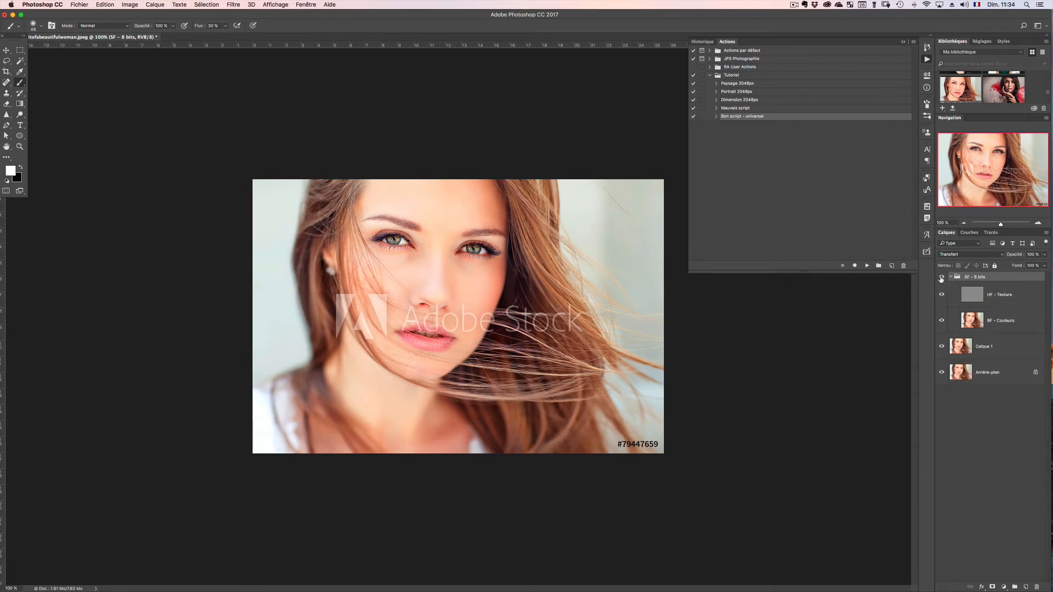
Compare the portrait with the SF - 8 bits group hidden and shown, and delete the group
{"action": "left_click", "coordinate": [941, 278]}
{"action": "left_click", "coordinate": [941, 278]}
{"action": "left_click", "coordinate": [941, 278]}
{"action": "left_click", "coordinate": [941, 278]}
{"action": "left_click", "coordinate": [941, 278]}
{"action": "left_click", "coordinate": [941, 278]}
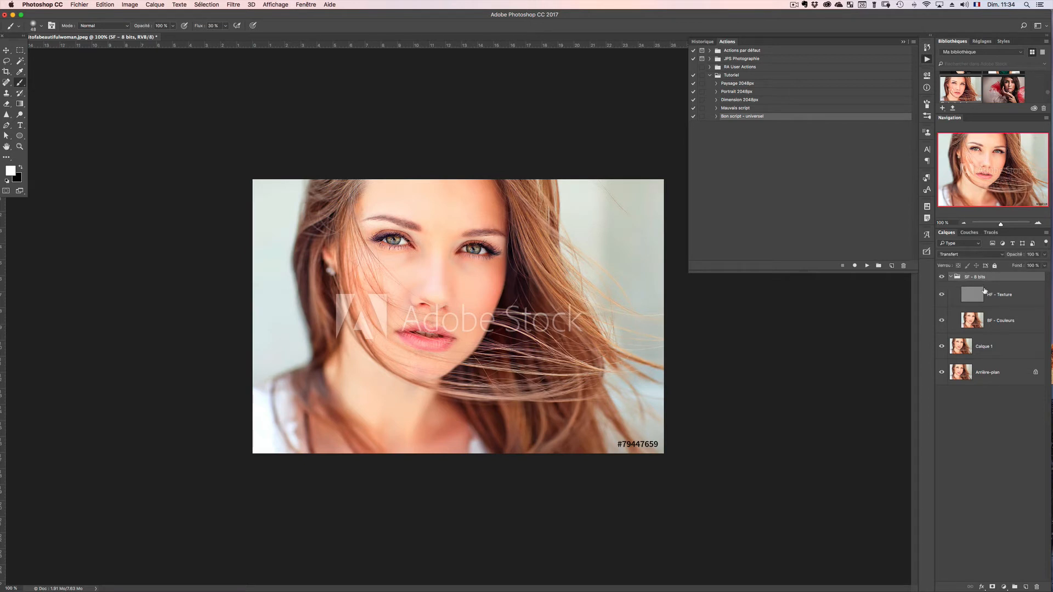
{"action": "left_click", "coordinate": [951, 278]}
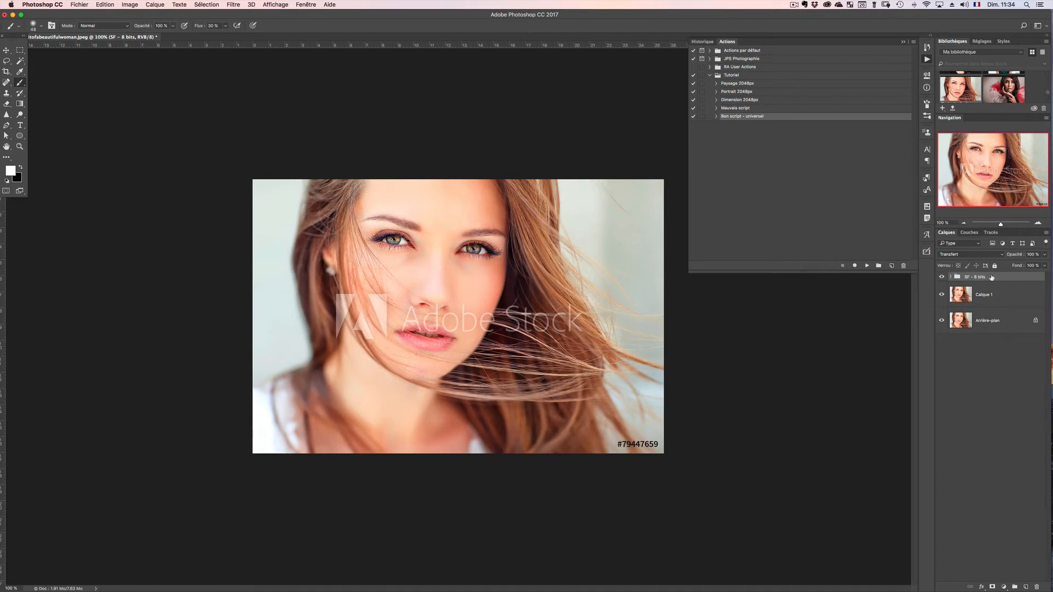
{"action": "key", "text": "Delete"}
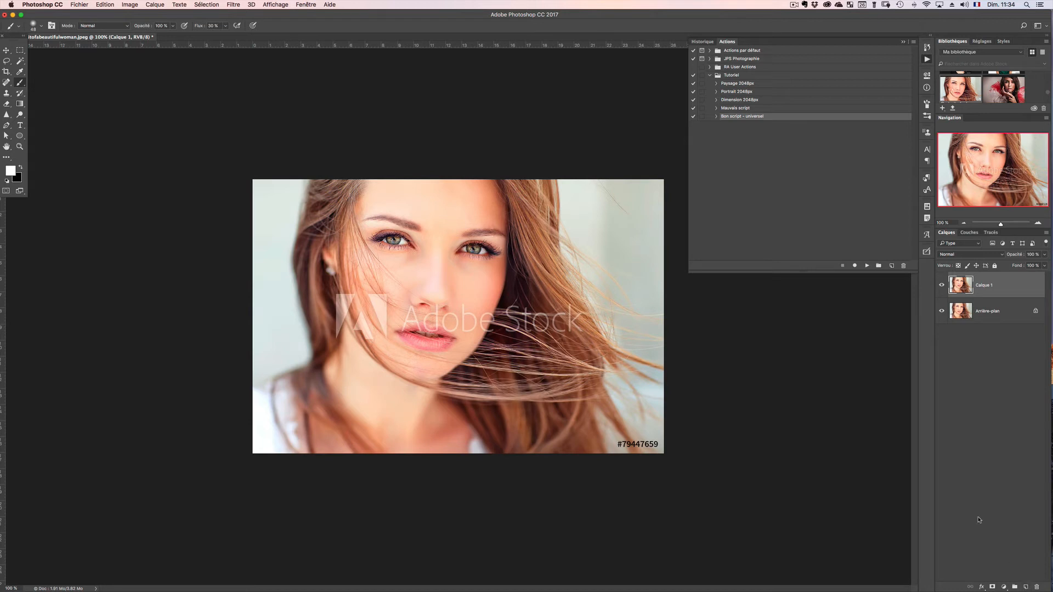
Create a merged copy of the visible layers above Calque 1 and run the Bon script - universel action on it
{"action": "key", "text": "super+alt+shift+e"}
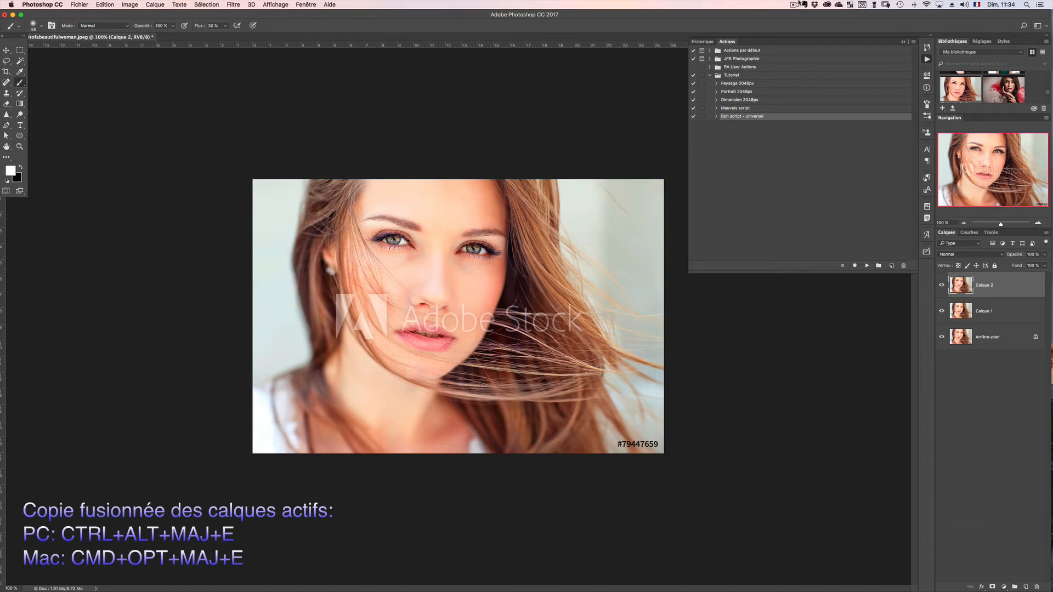
{"action": "left_click", "coordinate": [866, 266]}
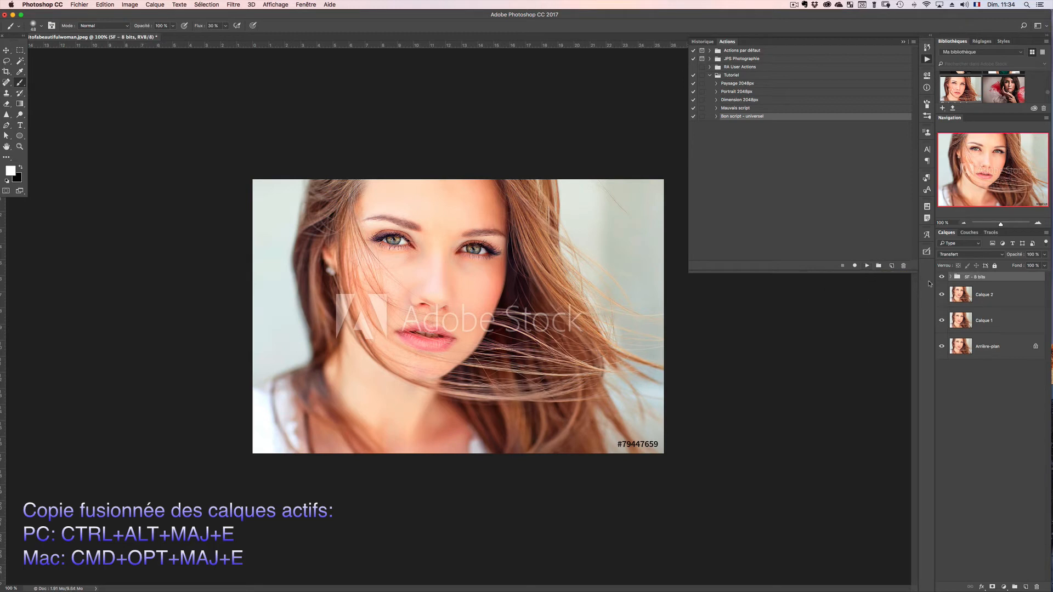
Check the layers inside the SF - 8 bits group above Calque 2 and delete the group
{"action": "left_click", "coordinate": [951, 277]}
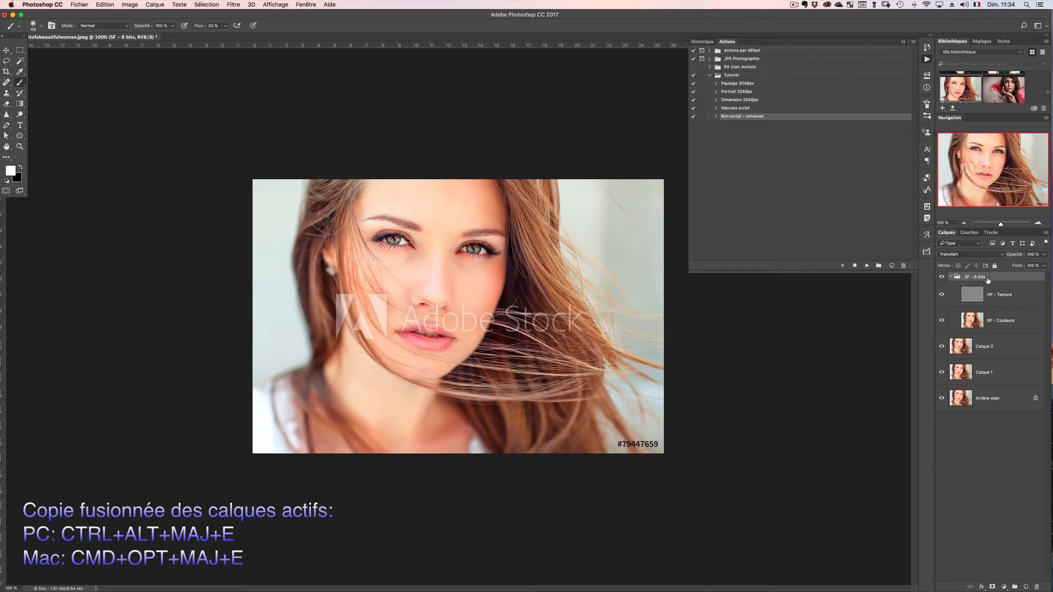
{"action": "left_click", "coordinate": [950, 277]}
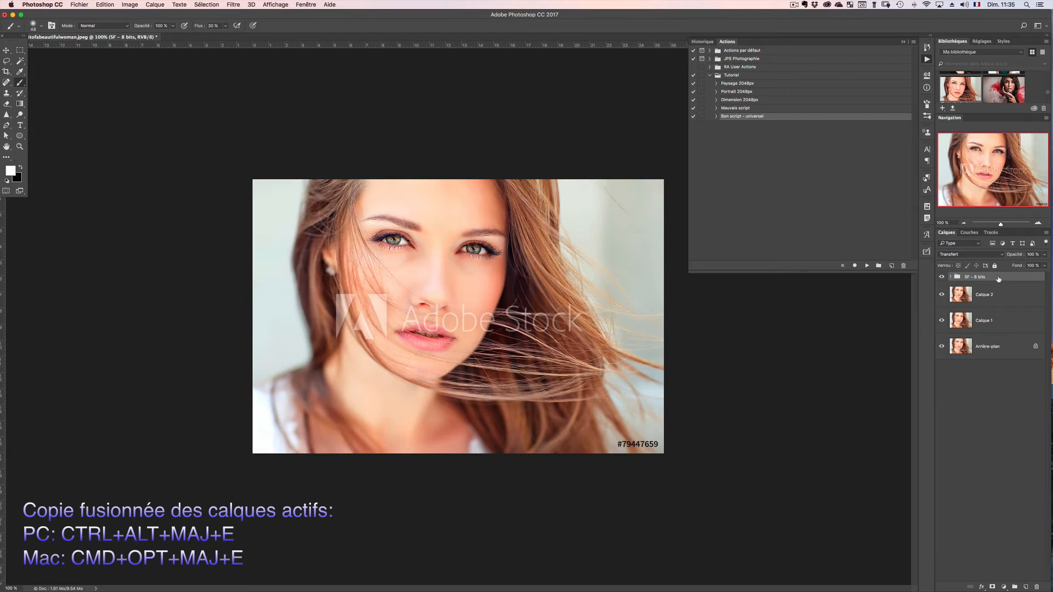
{"action": "key", "text": "BackSpace"}
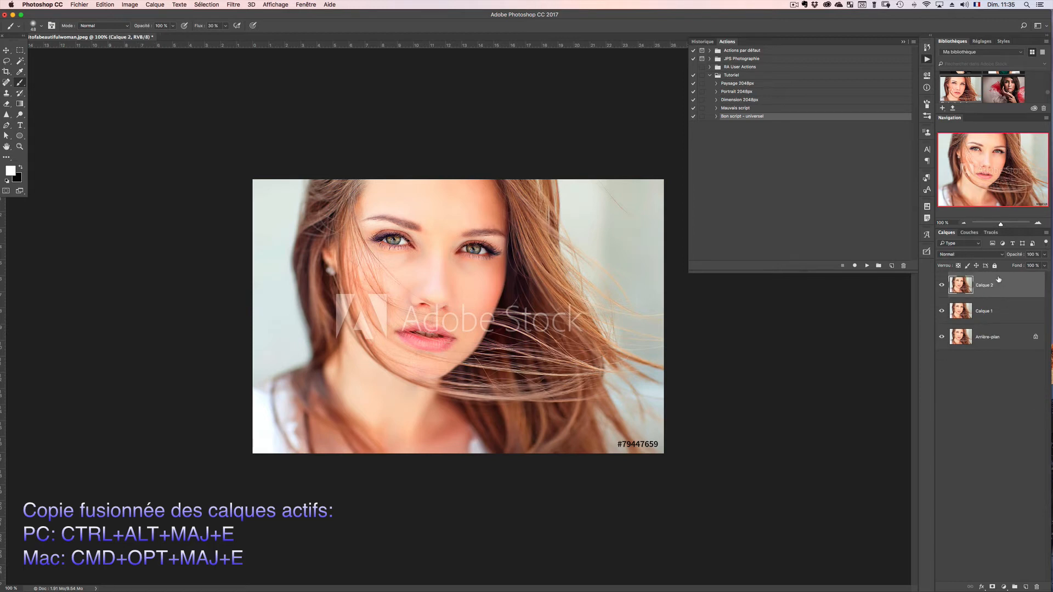
Duplicate Calque 1 and run the Bon script - universel action on the Calque 2 layer
{"action": "left_click", "coordinate": [1003, 312]}
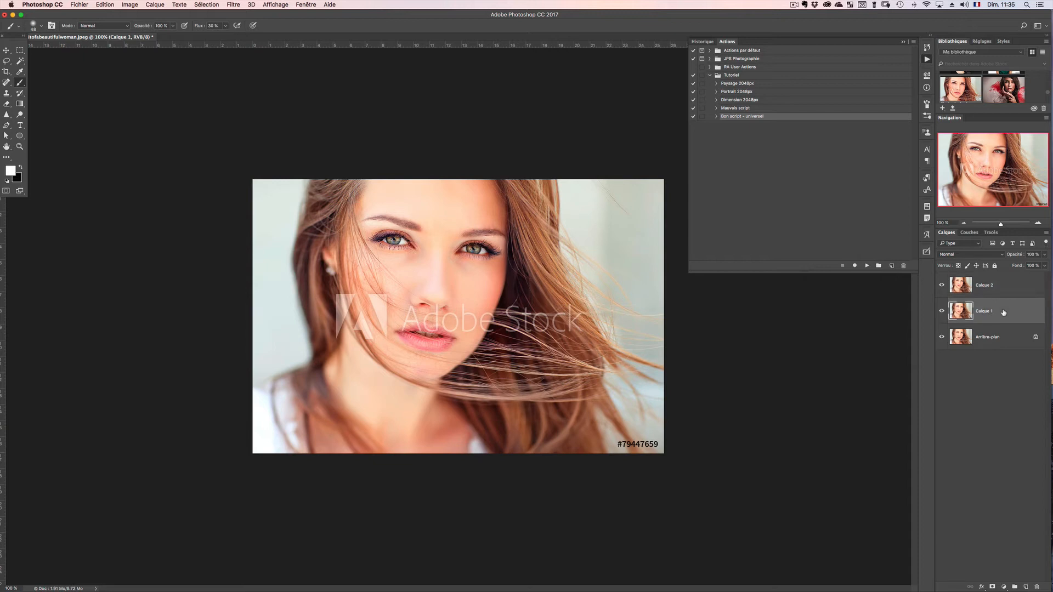
{"action": "key", "text": "super+j"}
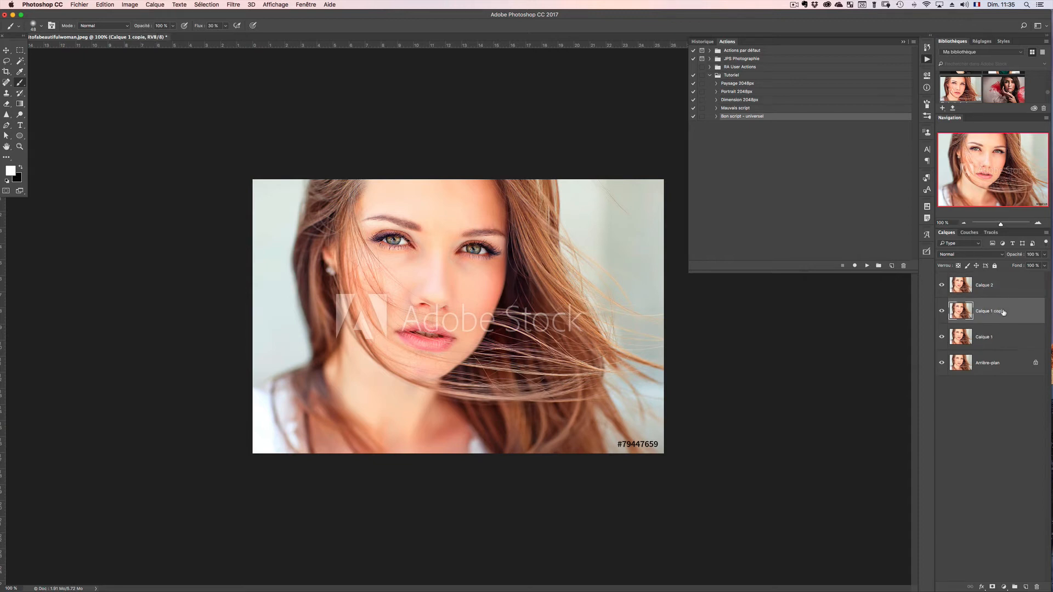
{"action": "left_click", "coordinate": [990, 285]}
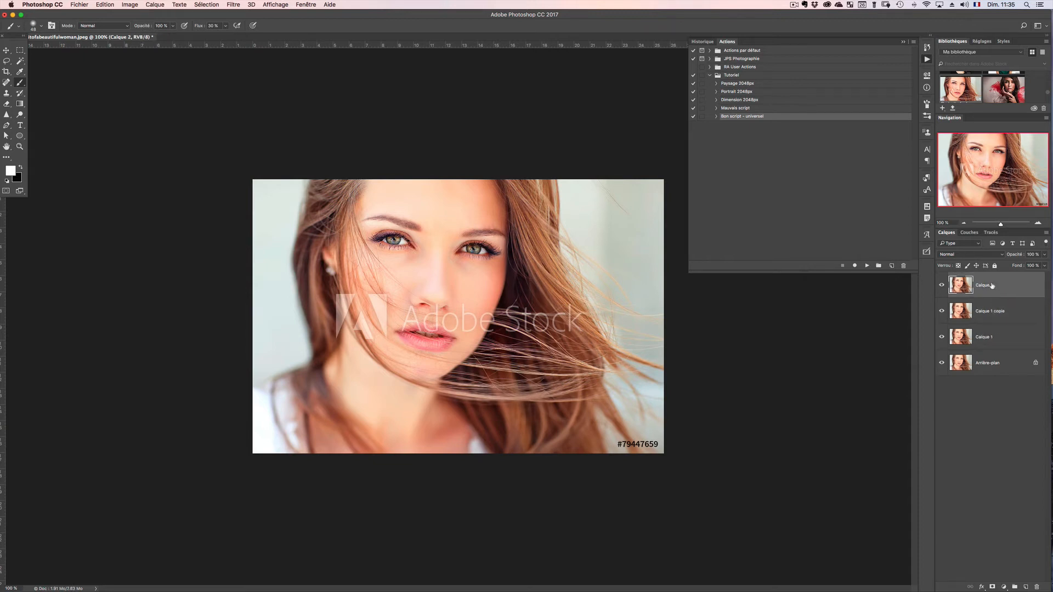
{"action": "left_click", "coordinate": [867, 266]}
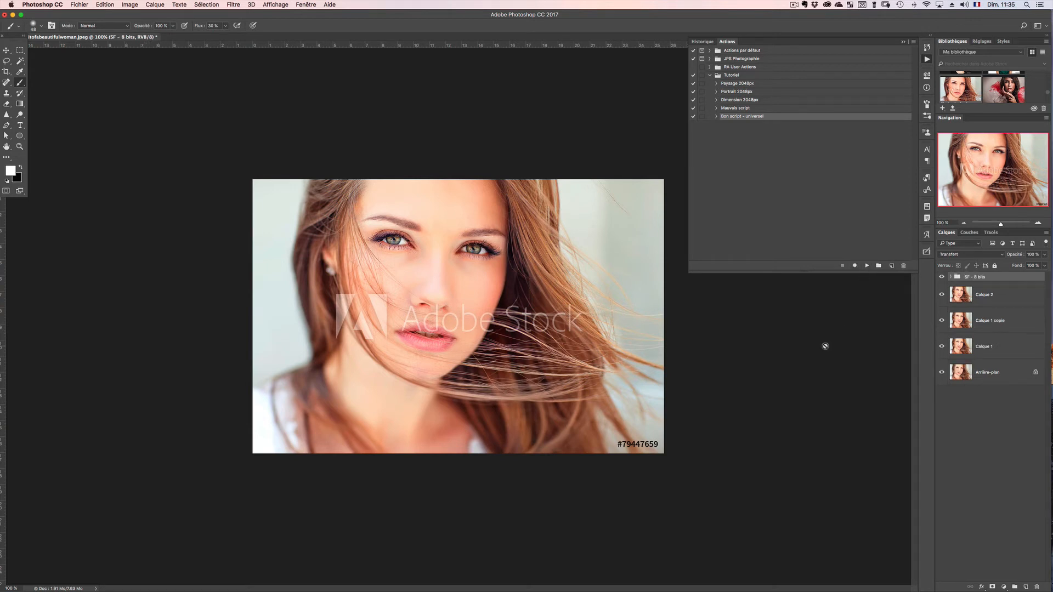
{"action": "left_click", "coordinate": [950, 278]}
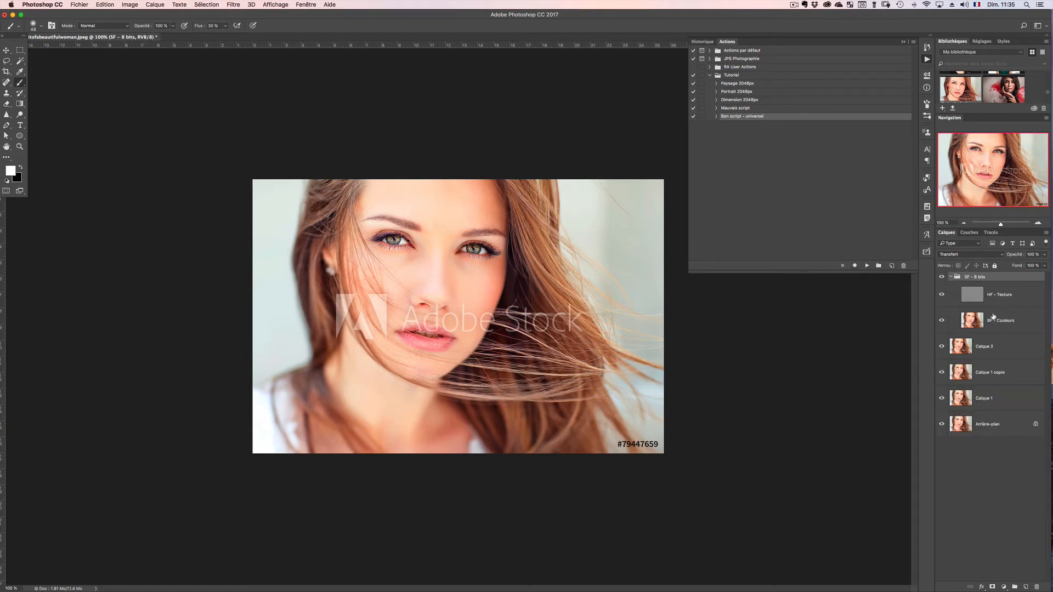
{"action": "left_click", "coordinate": [950, 277]}
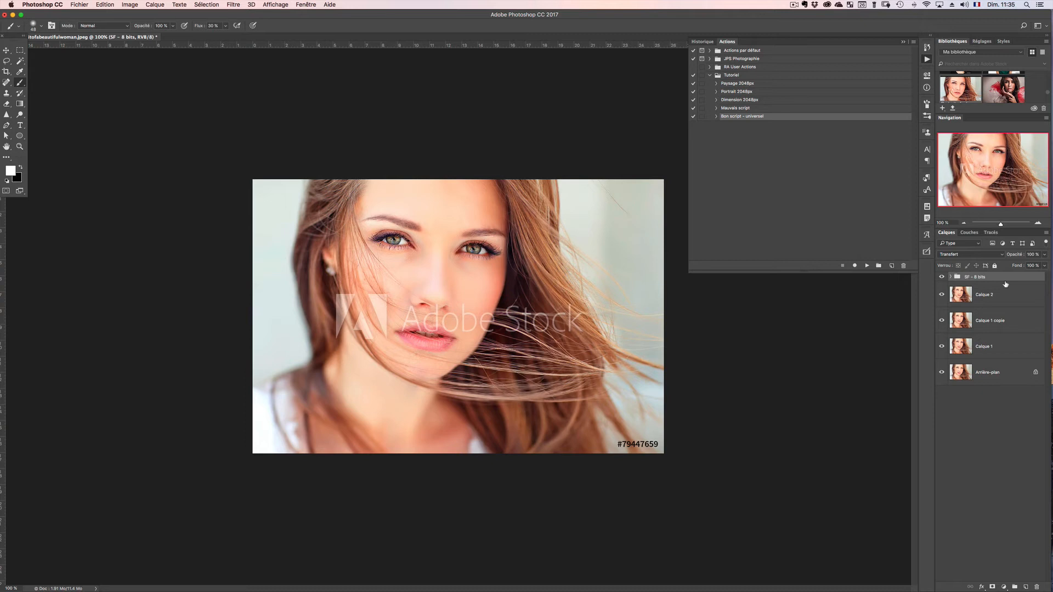
Compare the recorded commands of the Mauvais script and Bon script - universel actions, including how layers are named and selected
{"action": "left_click", "coordinate": [714, 108]}
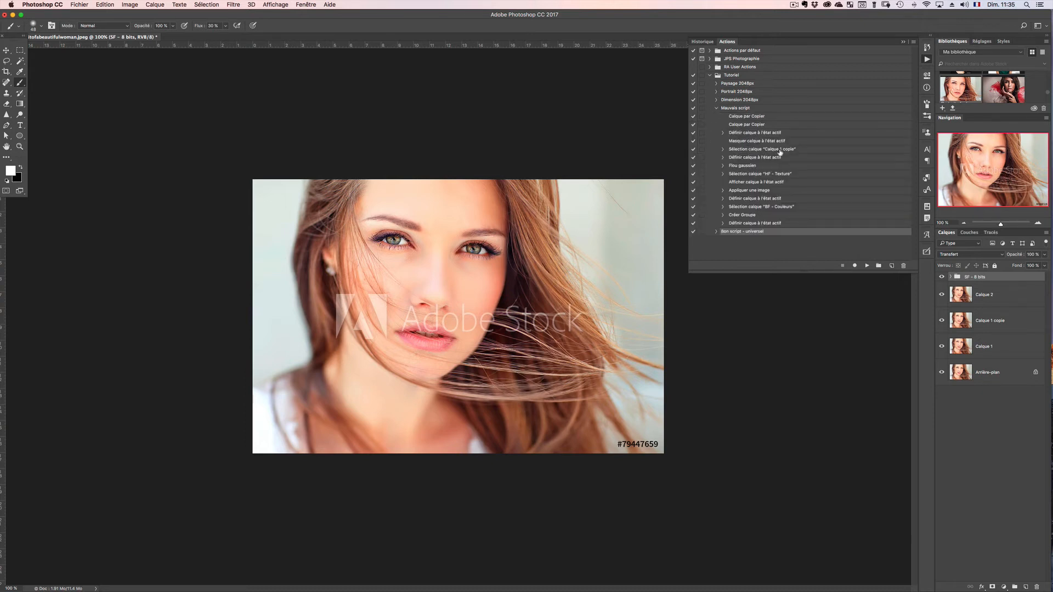
{"action": "left_click", "coordinate": [716, 108]}
{"action": "left_click", "coordinate": [717, 117]}
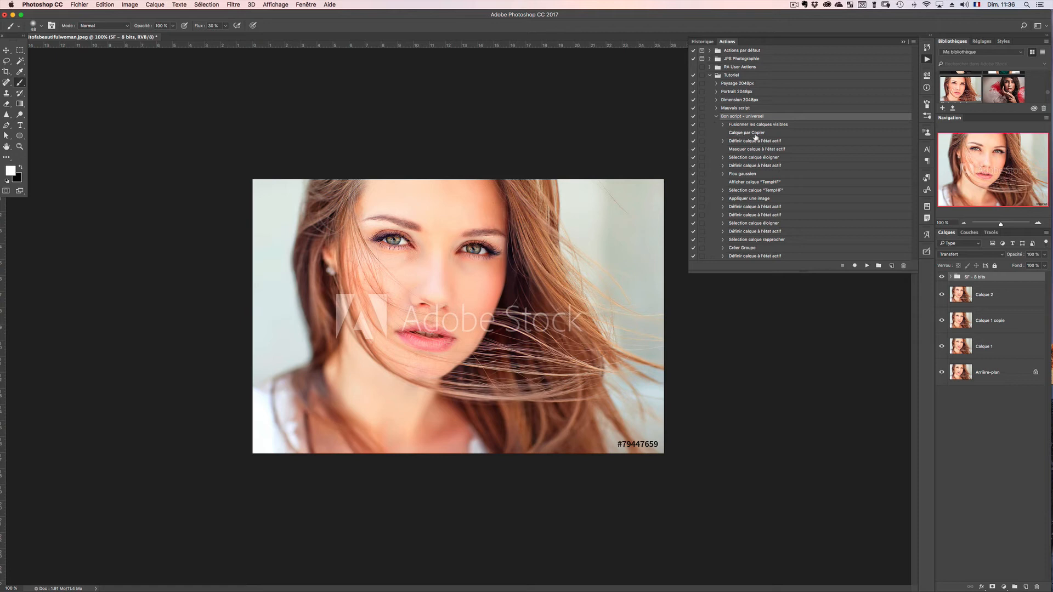
{"action": "left_click", "coordinate": [722, 142]}
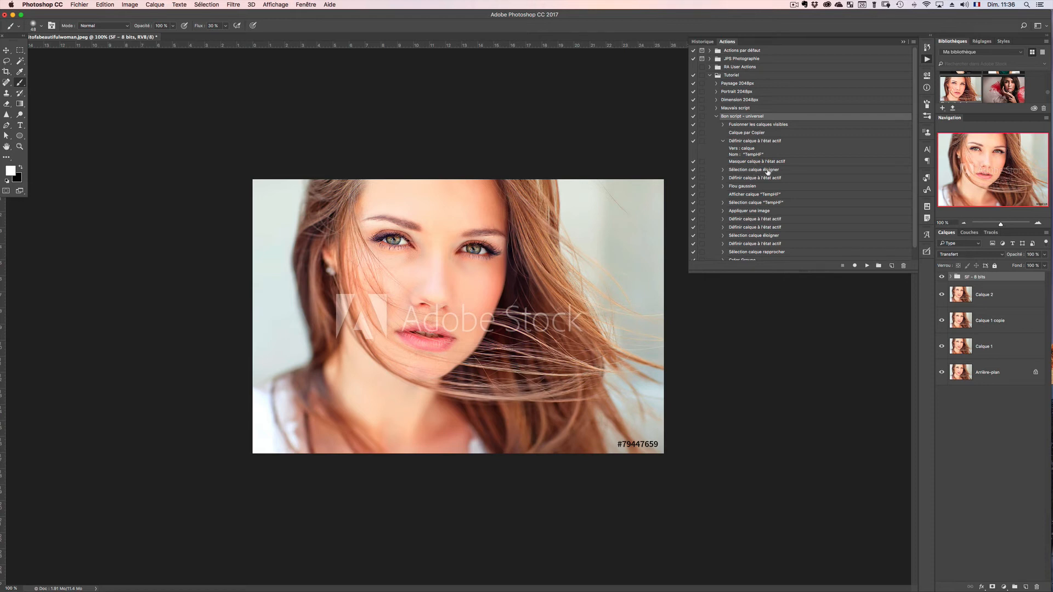
{"action": "left_click", "coordinate": [722, 170]}
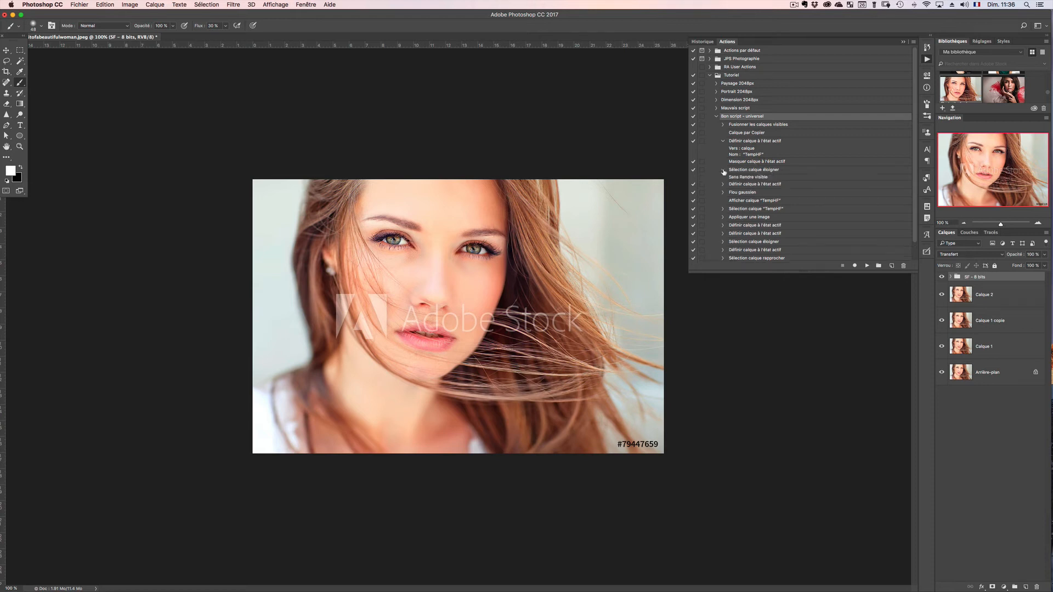
{"action": "left_click", "coordinate": [723, 170]}
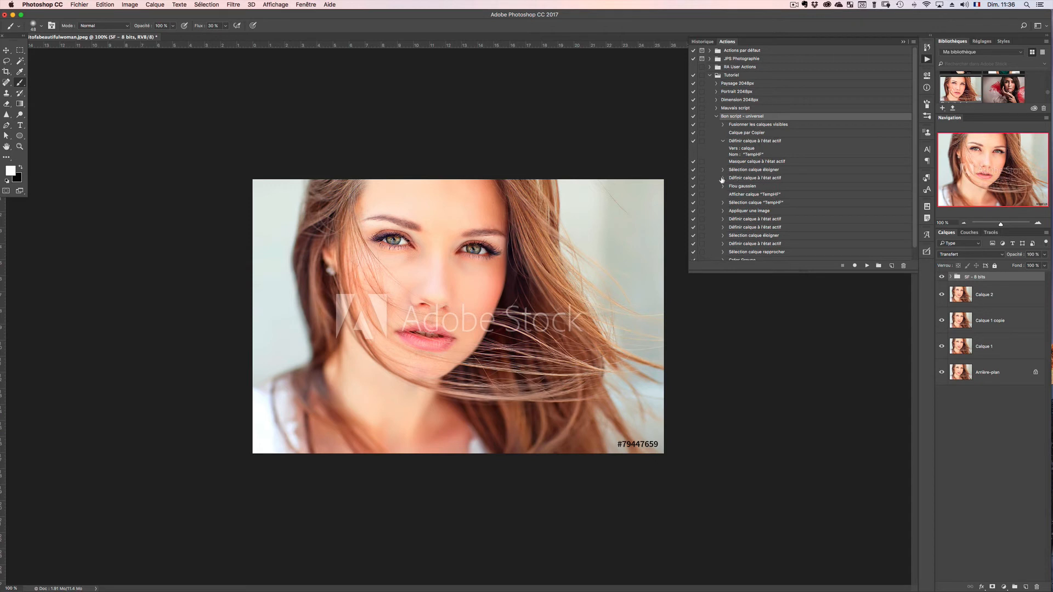
{"action": "left_click", "coordinate": [722, 142]}
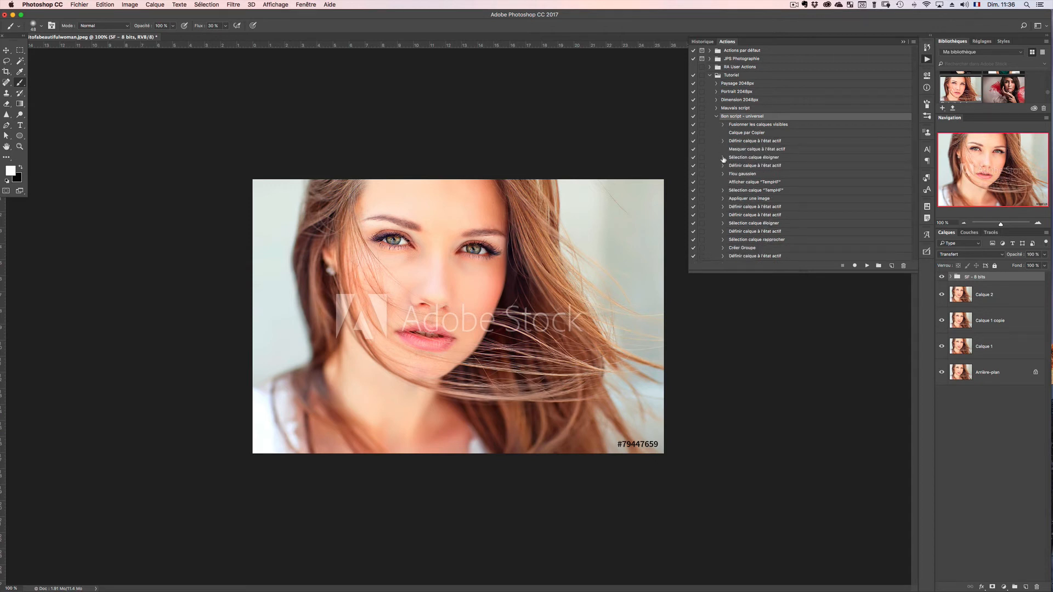
Examine the recorded settings of the Bon script - universel action's rename, Appliquer une image and subsequent Définir calque commands
{"action": "left_click", "coordinate": [723, 166]}
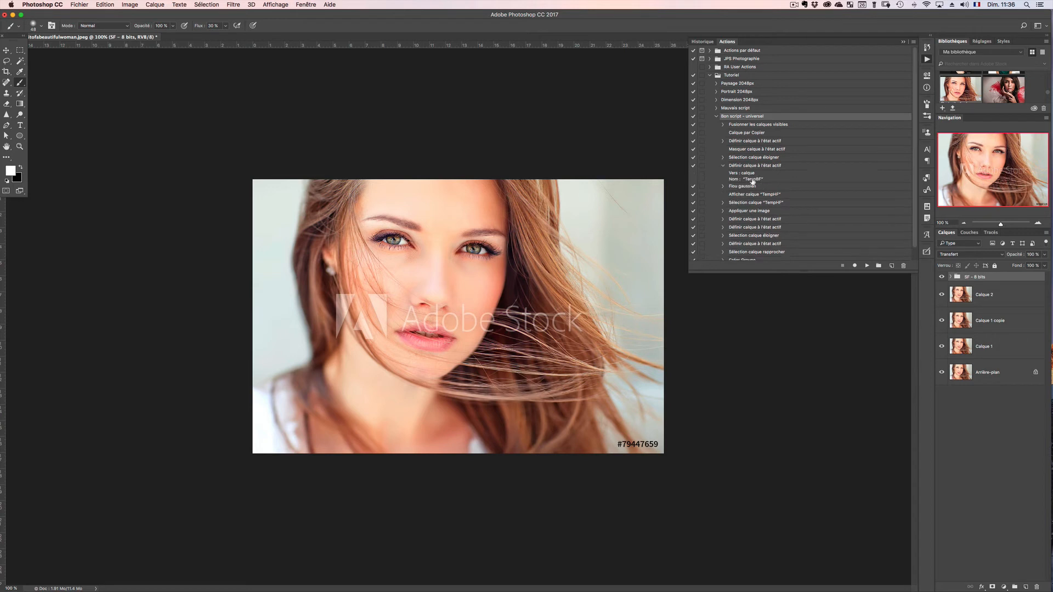
{"action": "left_click", "coordinate": [723, 166]}
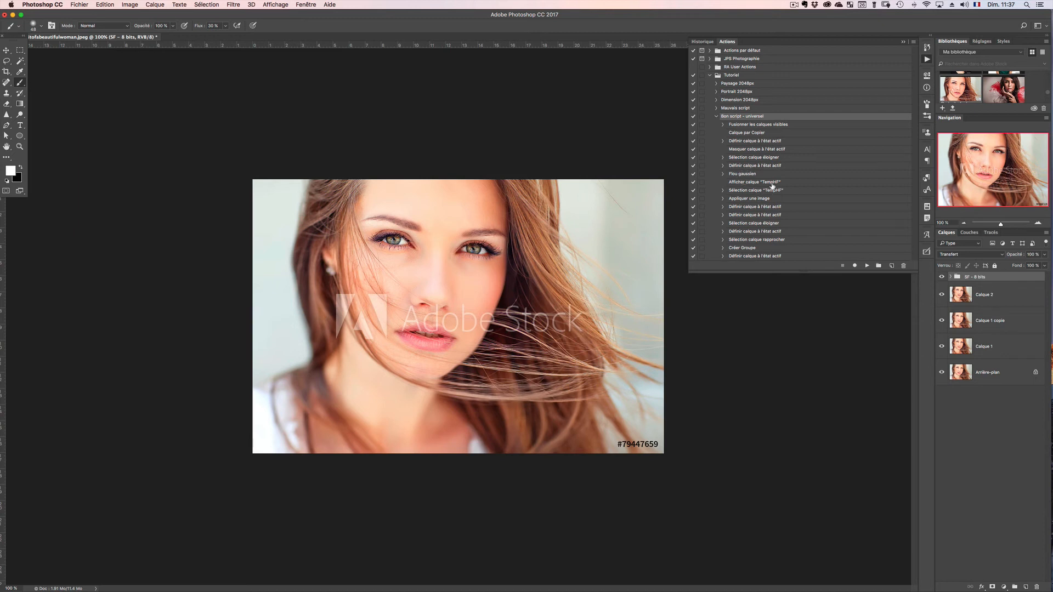
{"action": "left_click", "coordinate": [722, 198]}
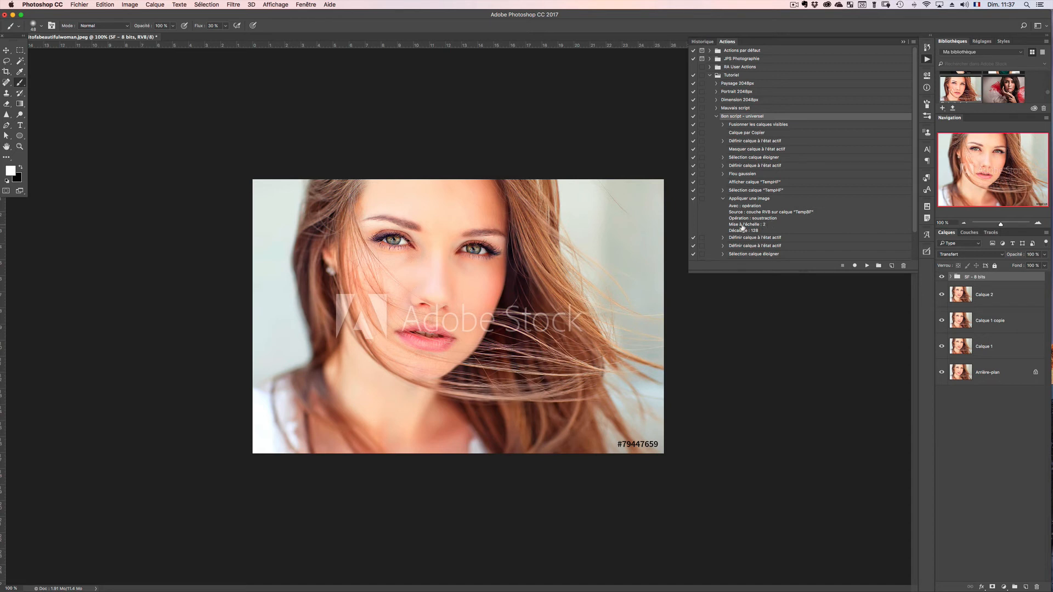
{"action": "left_click", "coordinate": [722, 199]}
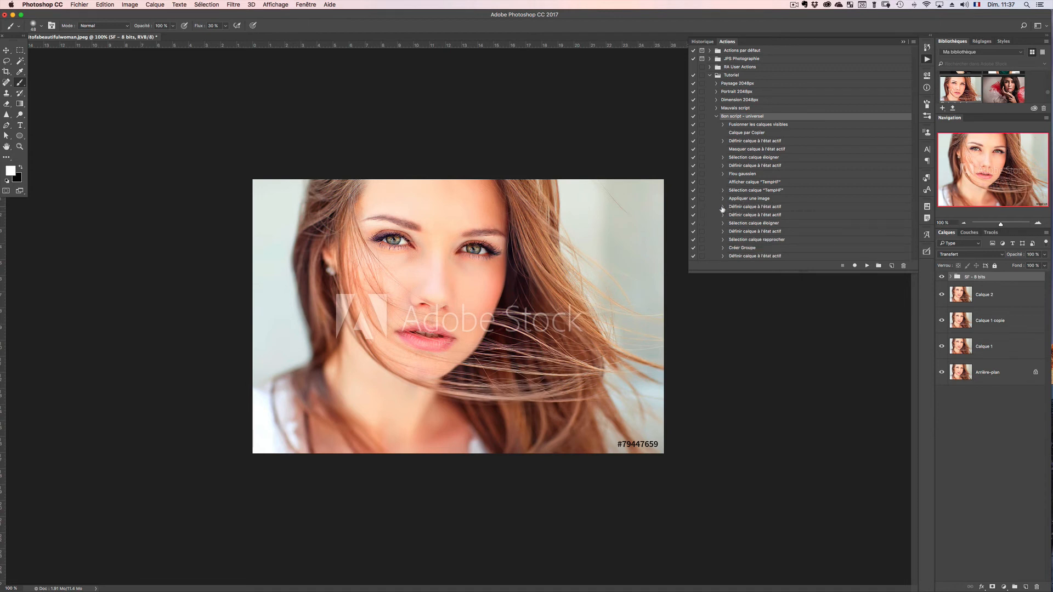
{"action": "left_click", "coordinate": [722, 207]}
{"action": "left_click", "coordinate": [749, 208]}
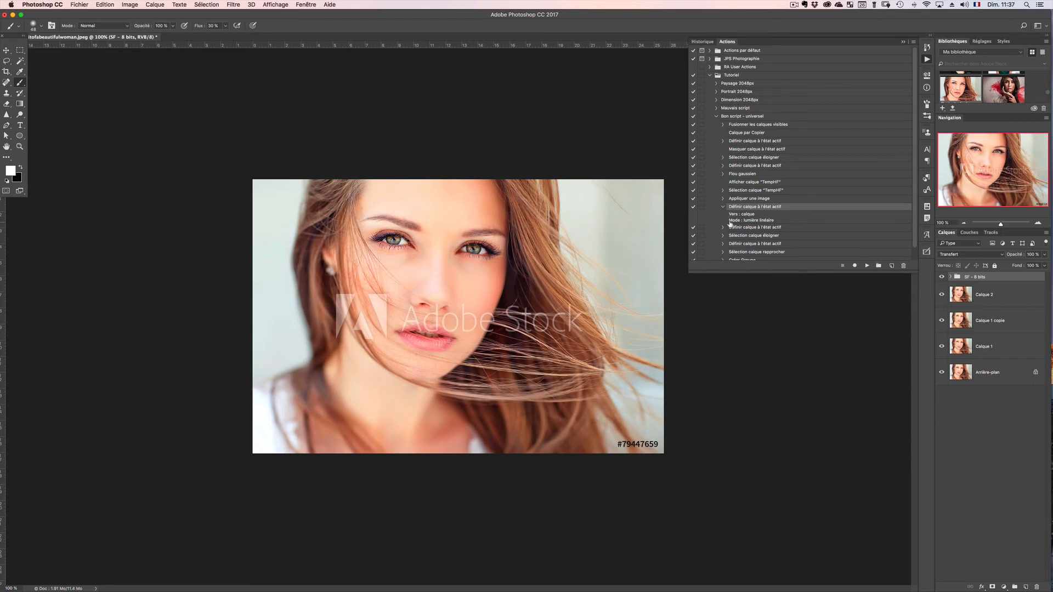
{"action": "left_click", "coordinate": [723, 207]}
{"action": "left_click", "coordinate": [723, 215]}
{"action": "left_click", "coordinate": [722, 215]}
{"action": "left_click", "coordinate": [740, 224]}
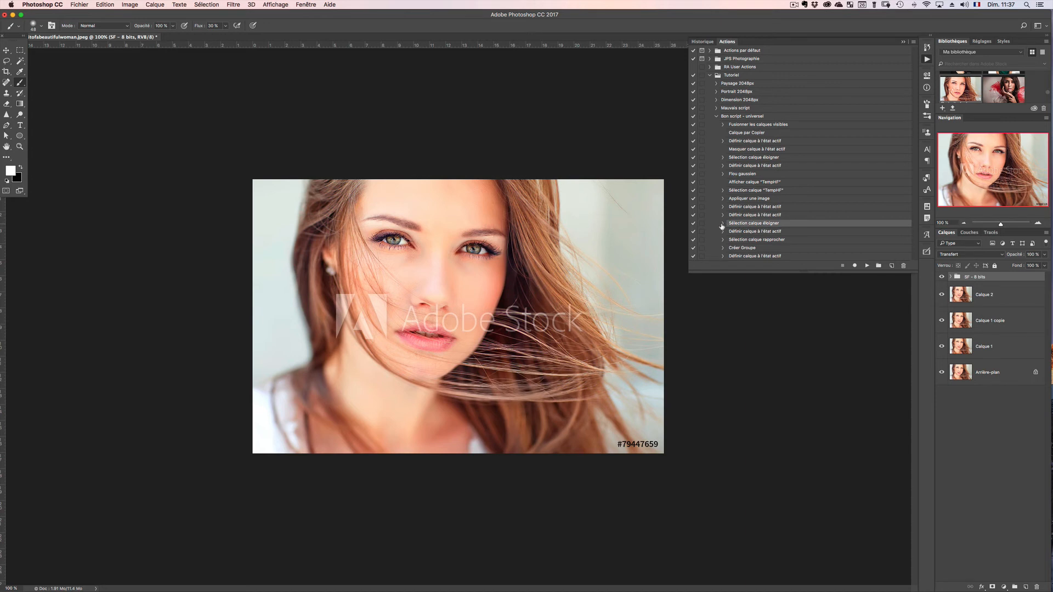
Examine the color-layer naming, selection-extending and group-naming commands that end the Bon script - universel action, and collapse the action
{"action": "left_click", "coordinate": [723, 232]}
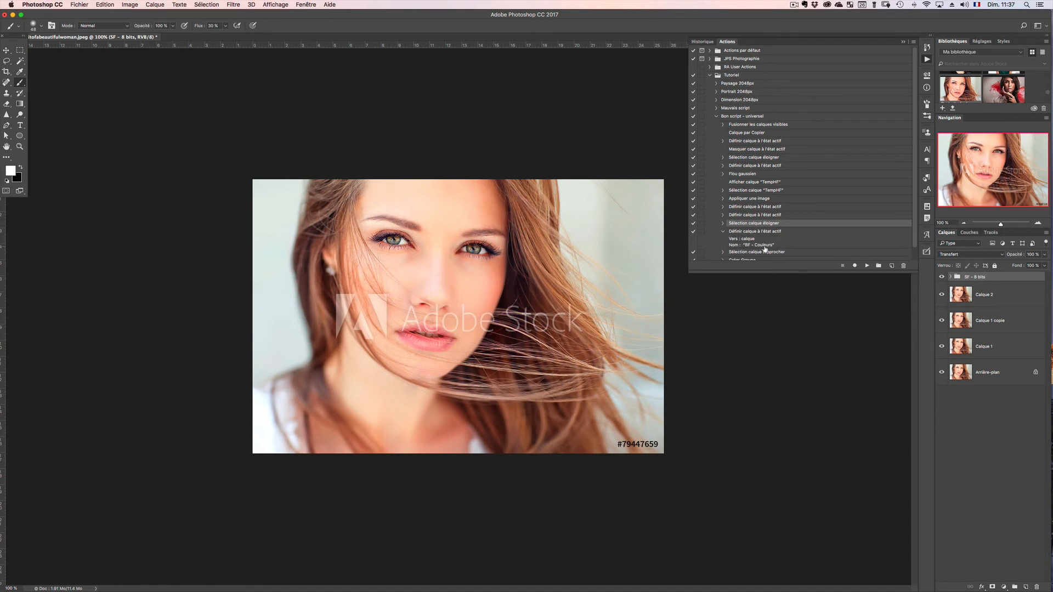
{"action": "left_click", "coordinate": [722, 232]}
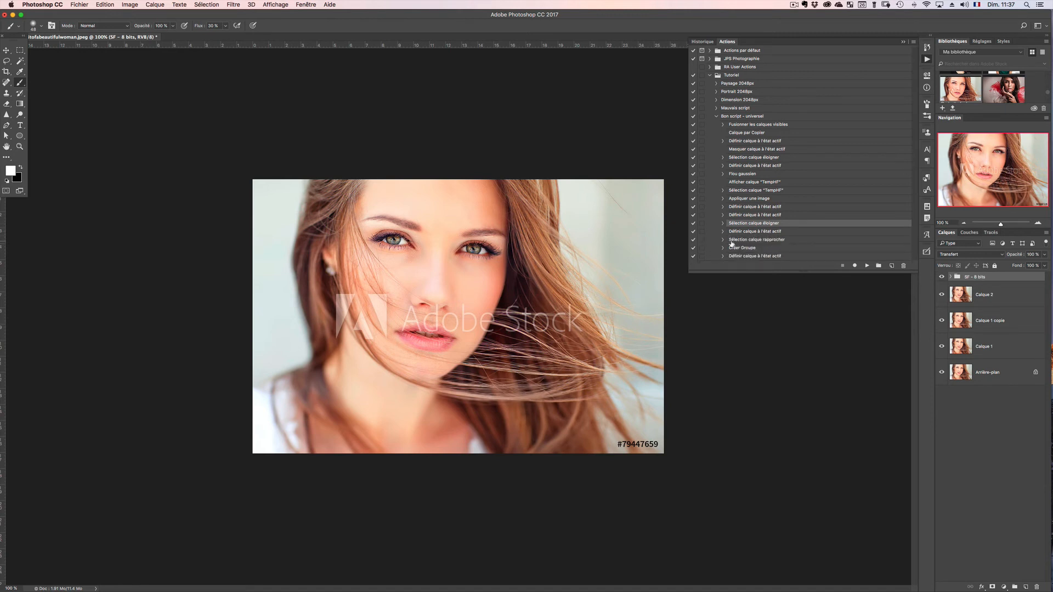
{"action": "left_click", "coordinate": [722, 240]}
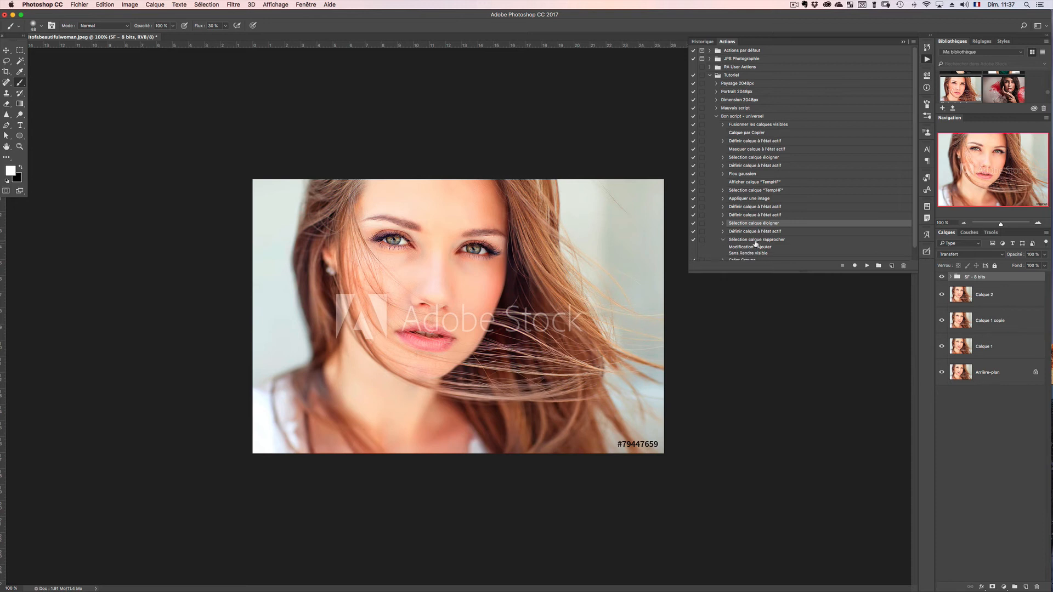
{"action": "left_click", "coordinate": [723, 240]}
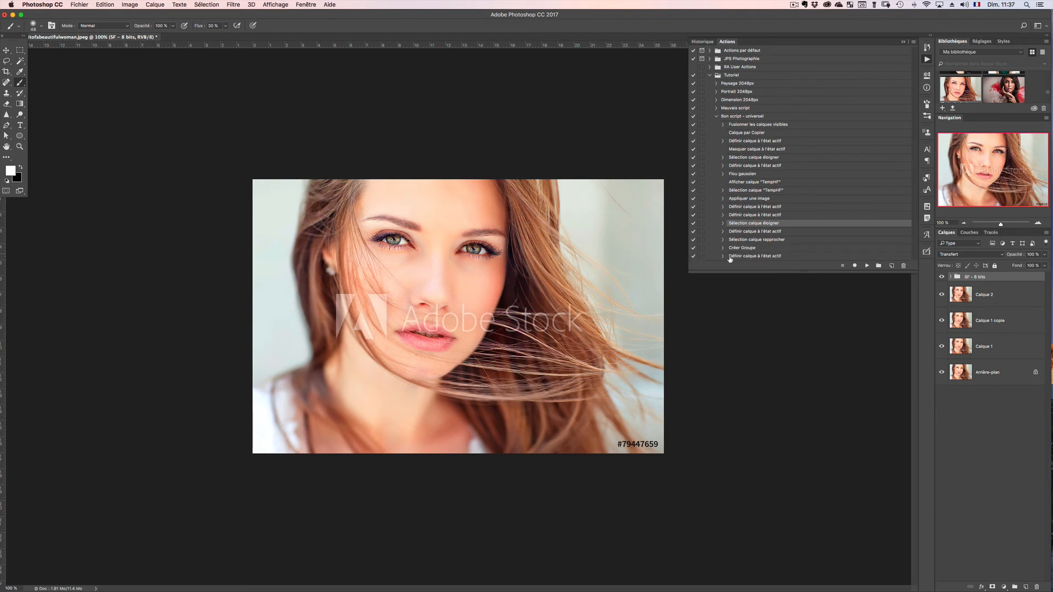
{"action": "left_click", "coordinate": [723, 256]}
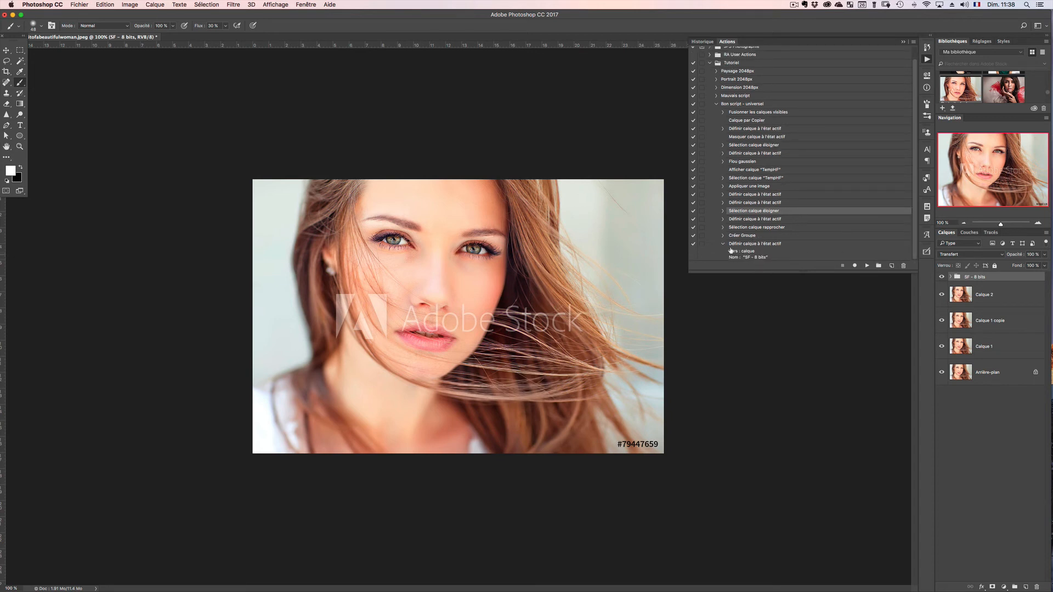
{"action": "left_click", "coordinate": [722, 243]}
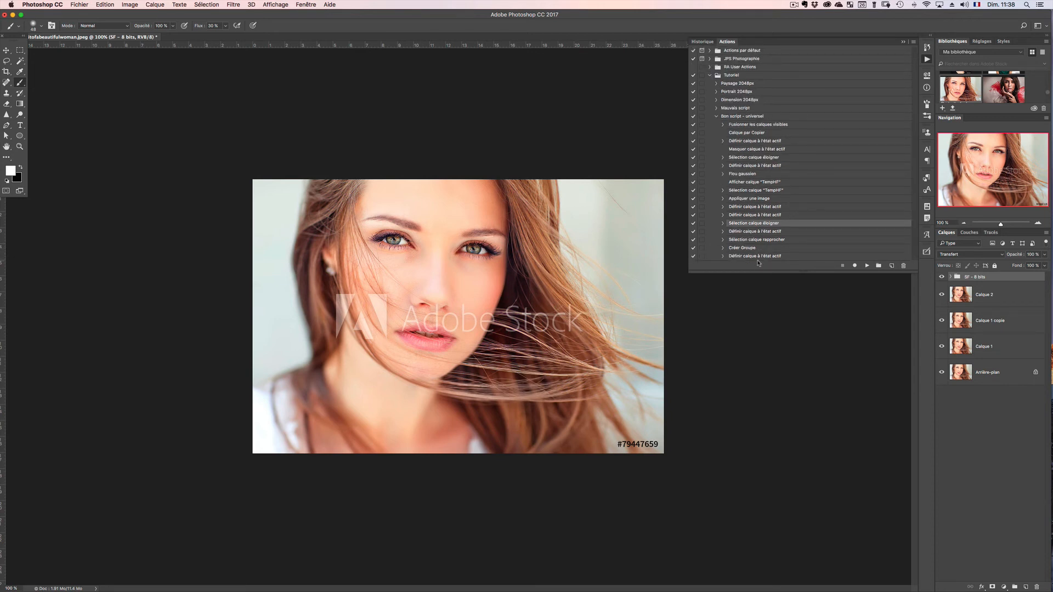
{"action": "left_click", "coordinate": [716, 117]}
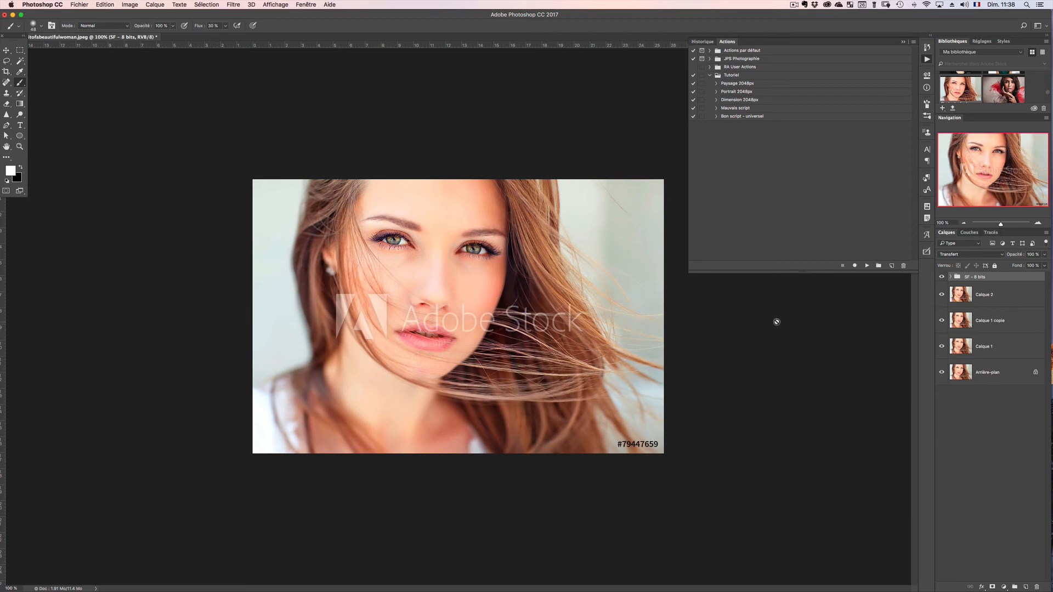
Create a new action named Test in the Tutoriel set and start recording it
{"action": "left_click", "coordinate": [771, 75]}
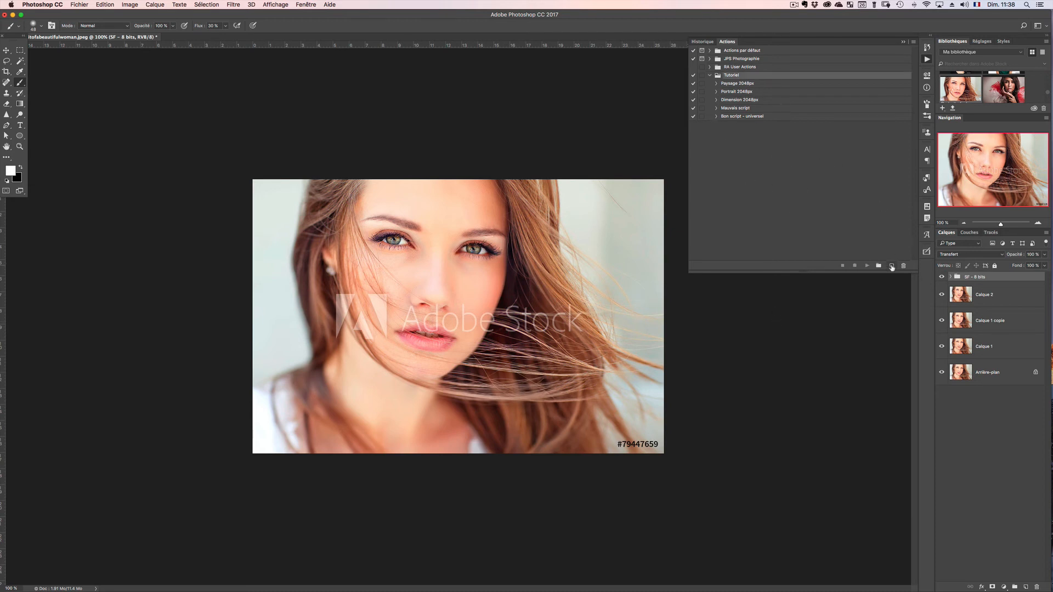
{"action": "left_click", "coordinate": [892, 266]}
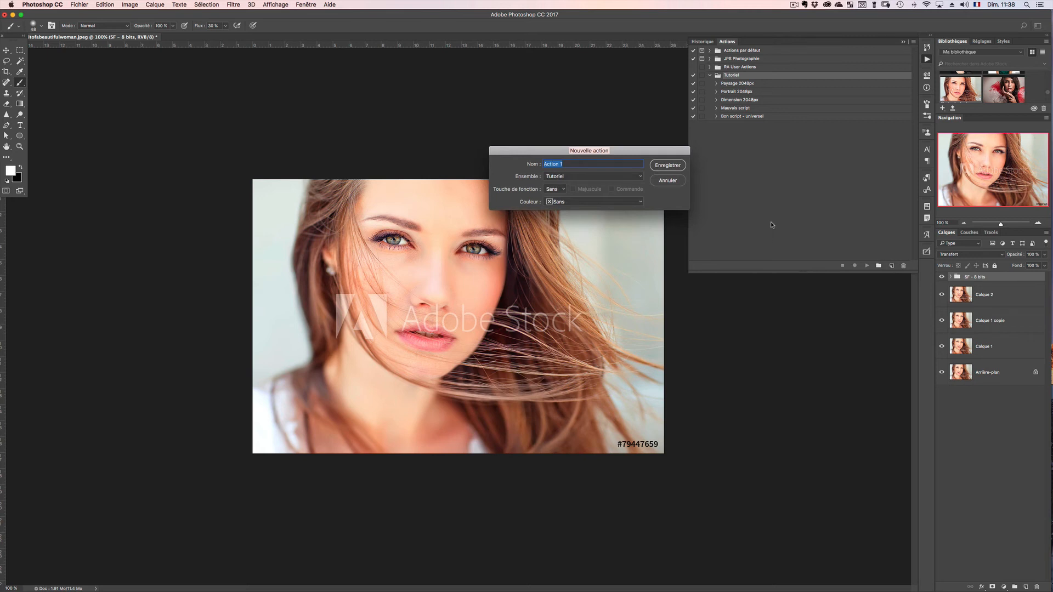
{"action": "type", "text": "Test"}
{"action": "key", "text": "Return"}
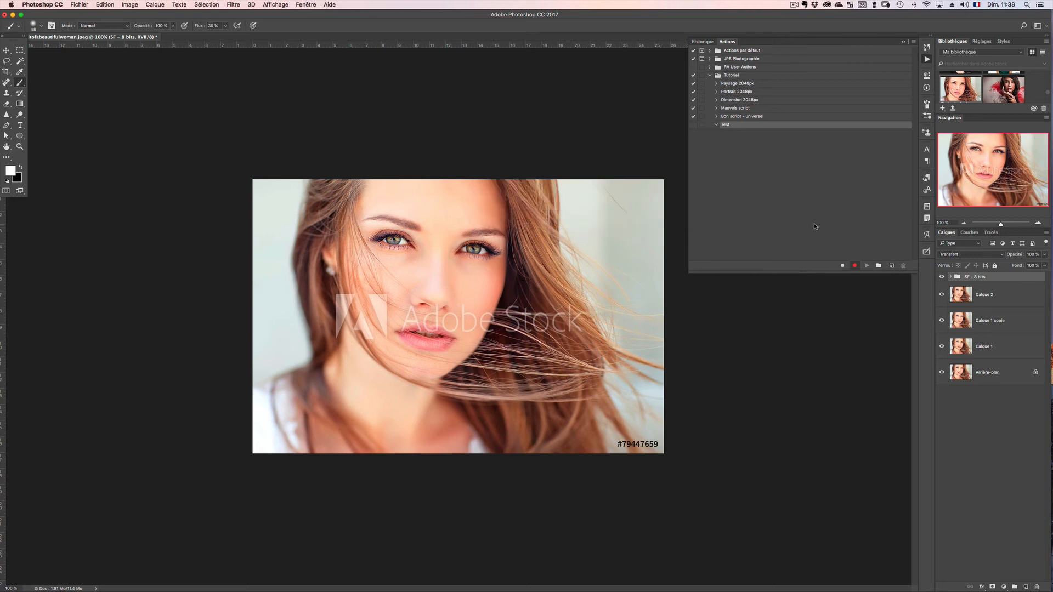
Delete the SF - 8 bits group and duplicate Calque 2 five times while recording
{"action": "key", "text": "Delete"}
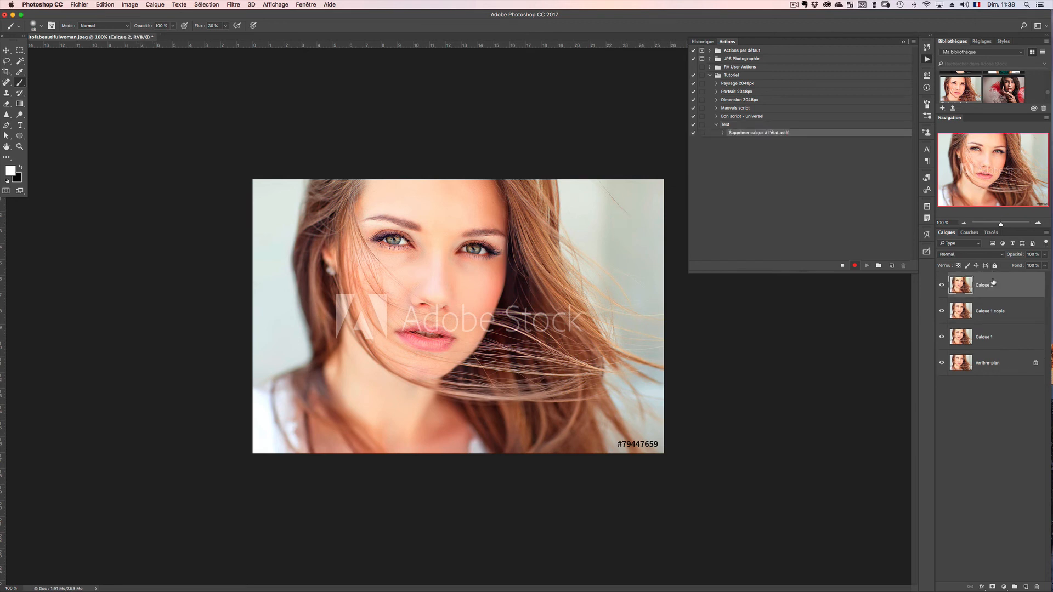
{"action": "key", "text": "super+j"}
{"action": "key", "text": "super+j"}
{"action": "key", "text": "super+j"}
{"action": "key", "text": "super+j"}
{"action": "key", "text": "super+j"}
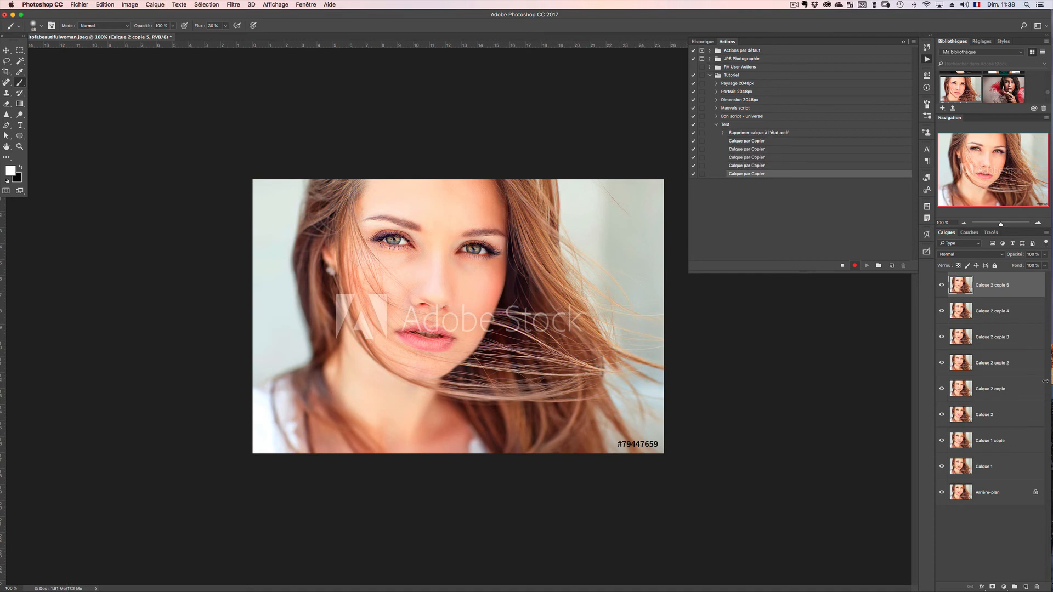
Record selecting the Calque 2 copie 2 layer directly in the stack and check the available keyboard layouts
{"action": "left_click", "coordinate": [995, 366]}
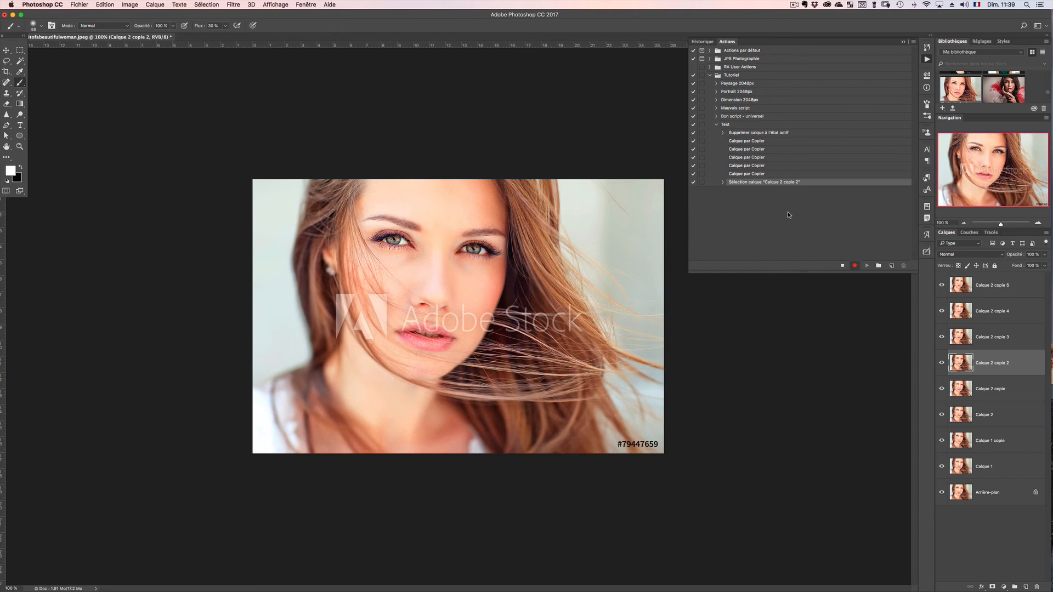
{"action": "left_click", "coordinate": [977, 5]}
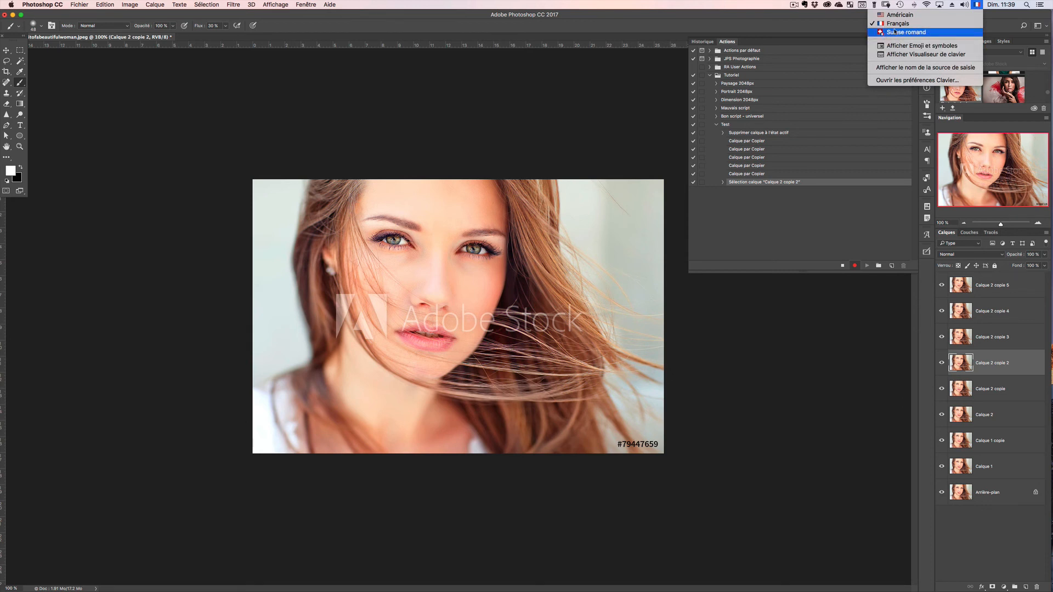
{"action": "left_click", "coordinate": [978, 6]}
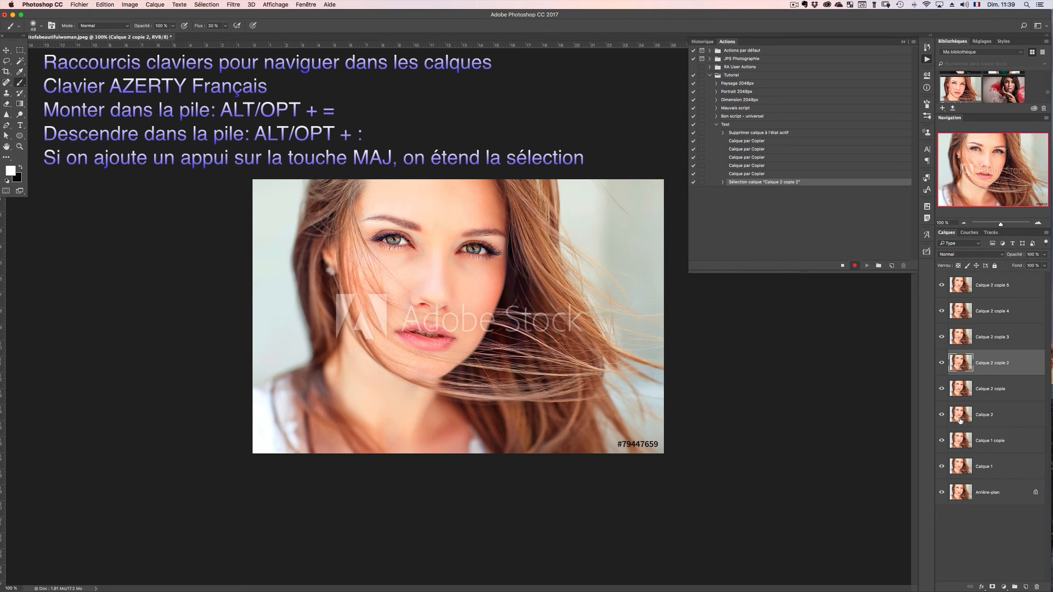
Record name-independent layer selection by stepping down the stack to Calque 2 and back up to Calque 2 copie 4
{"action": "key", "text": "alt+colon"}
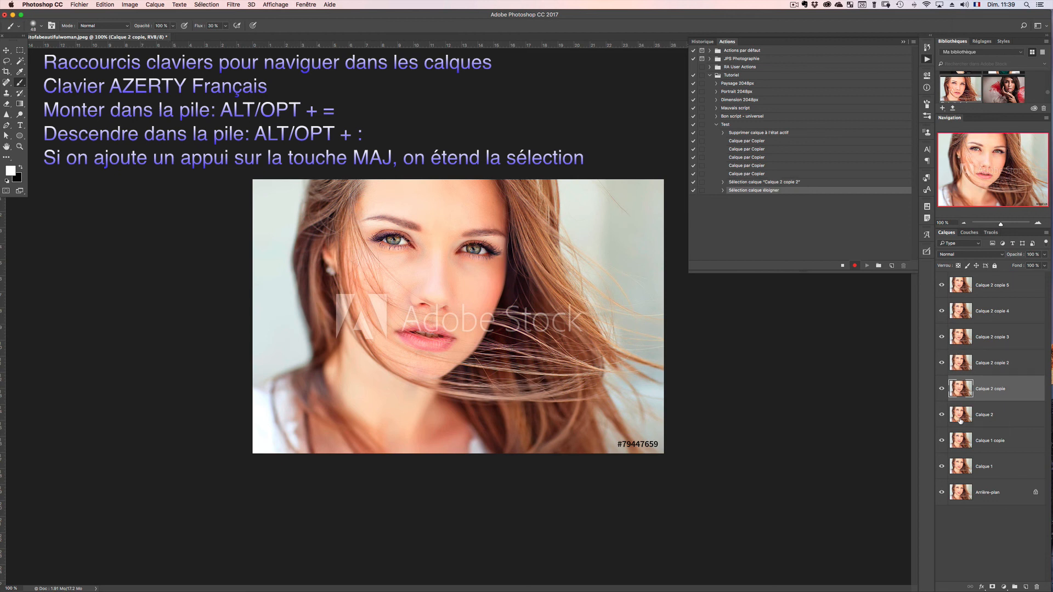
{"action": "key", "text": "alt+colon"}
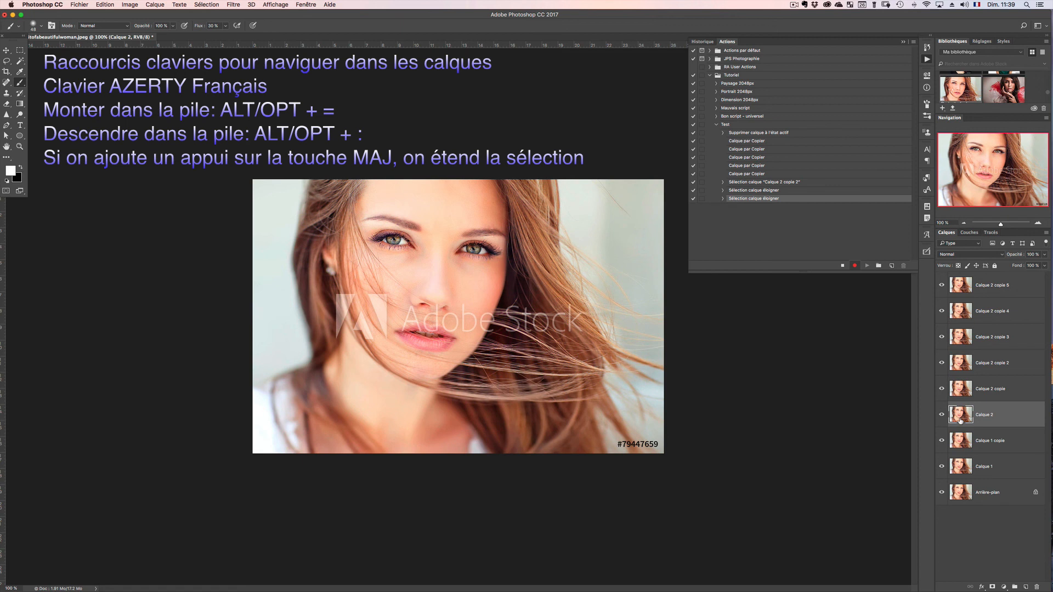
{"action": "key", "text": "alt+equal"}
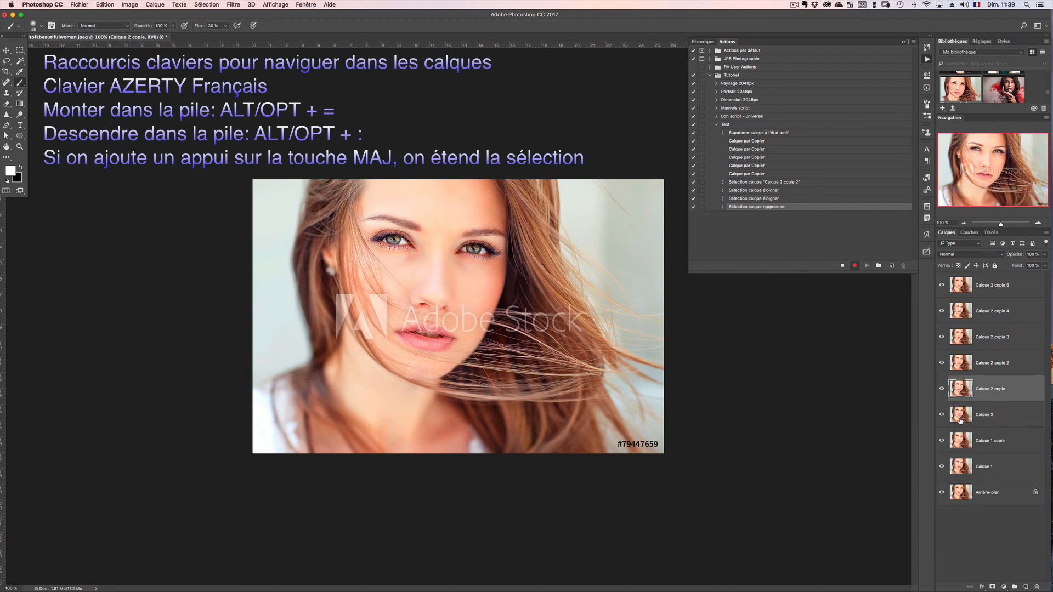
{"action": "key", "text": "alt+equal"}
{"action": "key", "text": "alt+equal"}
{"action": "key", "text": "alt+equal"}
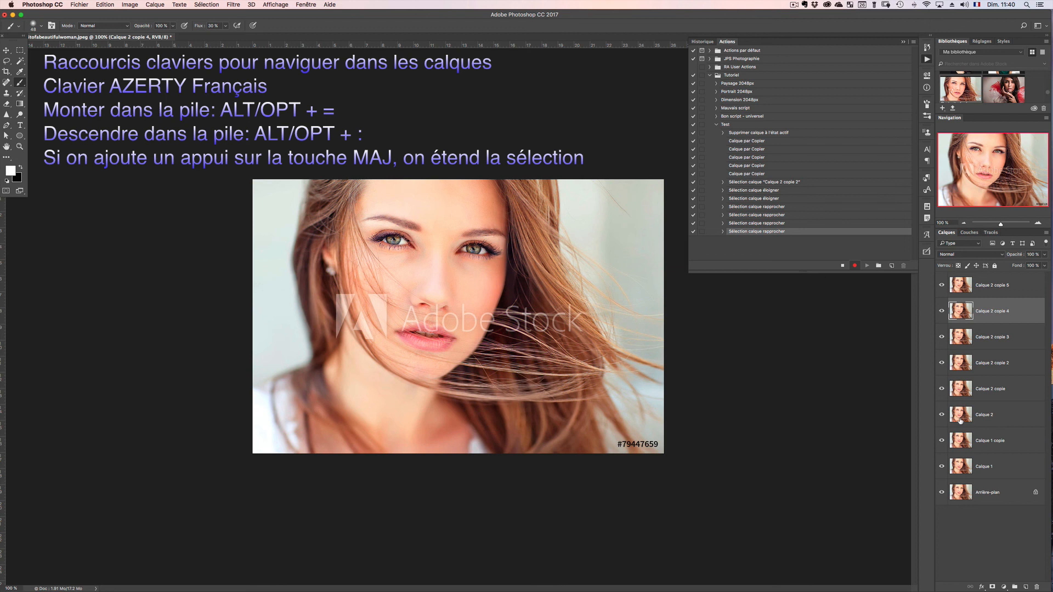
Extend the layer selection downward from Calque 2 copie 4 to Calque 2 copie, using relative selection
{"action": "key", "text": "shift+alt+colon"}
{"action": "key", "text": "shift+alt+colon"}
{"action": "key", "text": "shift+alt+colon"}
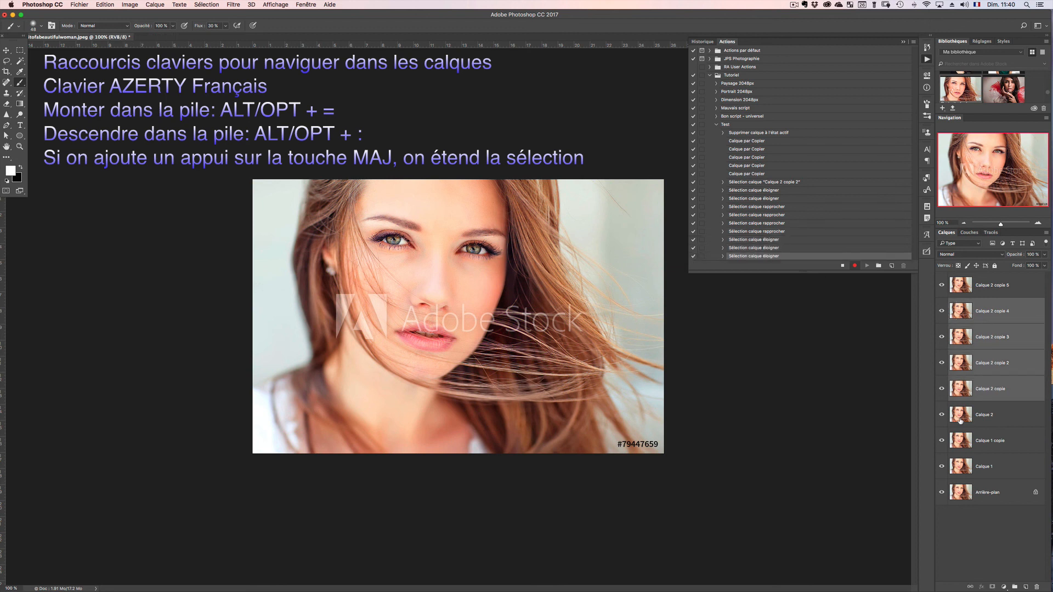
Select only Calque 2, extend the selection upward through Calque 2 copie 3, and stop recording the Test action
{"action": "key", "text": "alt+colon"}
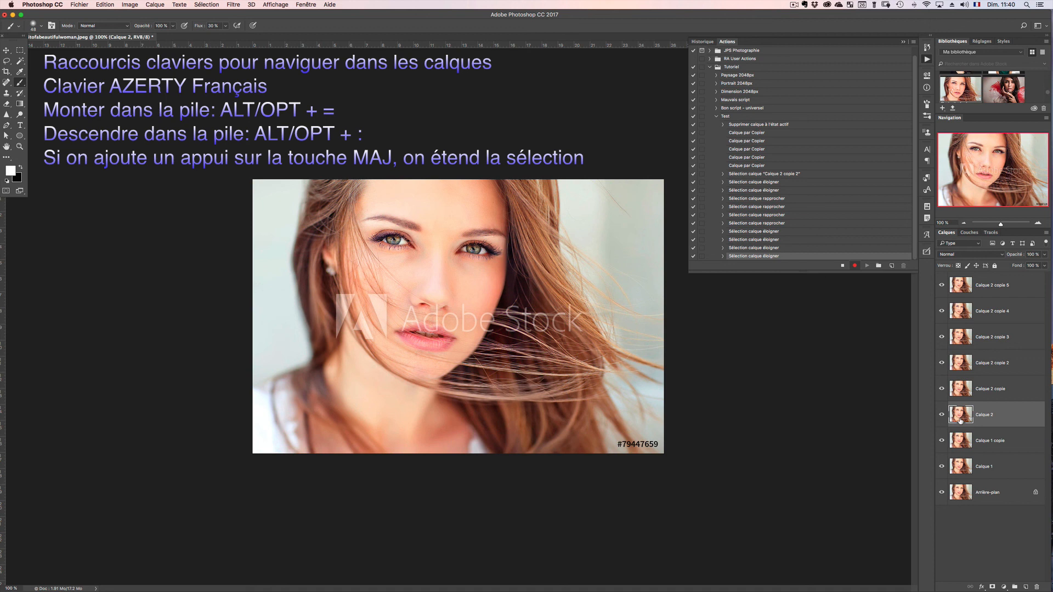
{"action": "key", "text": "alt+shift+equal"}
{"action": "key", "text": "alt+shift+equal"}
{"action": "key", "text": "alt+shift+equal"}
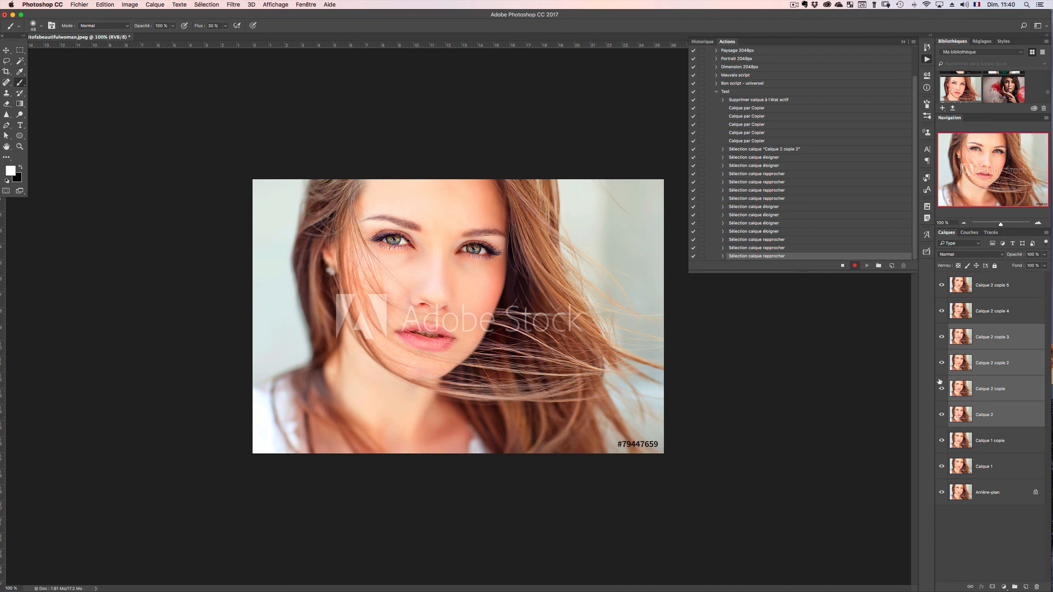
{"action": "left_click", "coordinate": [842, 266]}
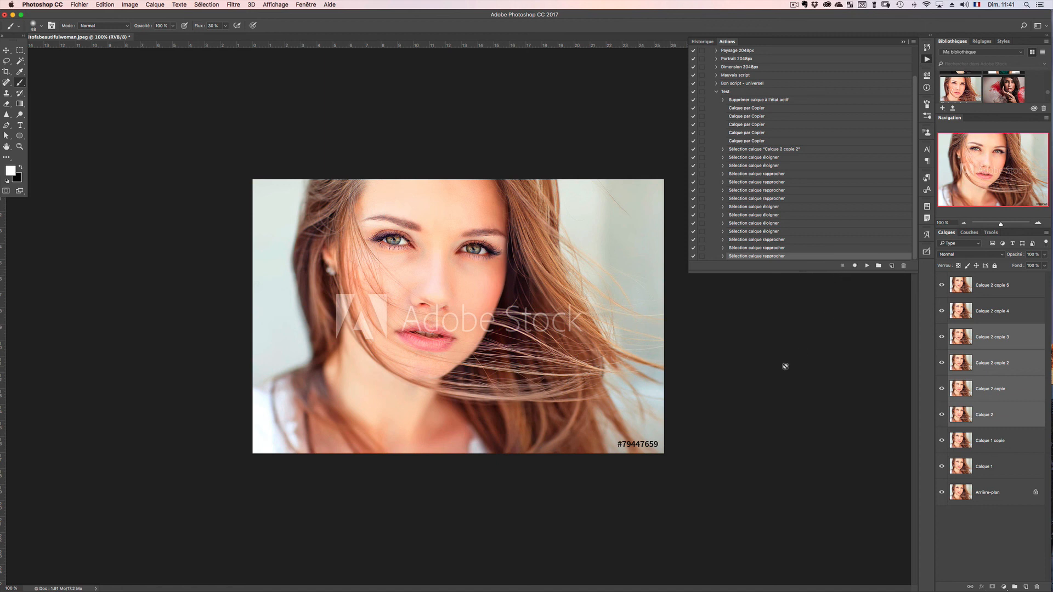